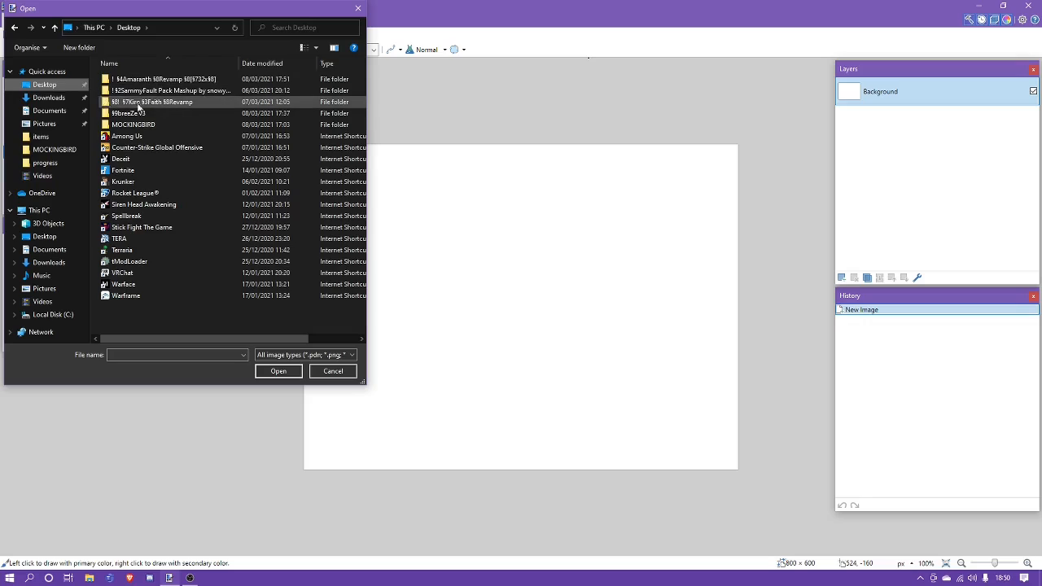
Browse to the assets/minecraft/textures/items folder of the 99breeZe v3 pack on the Desktop for opening images
double_click(151, 113)
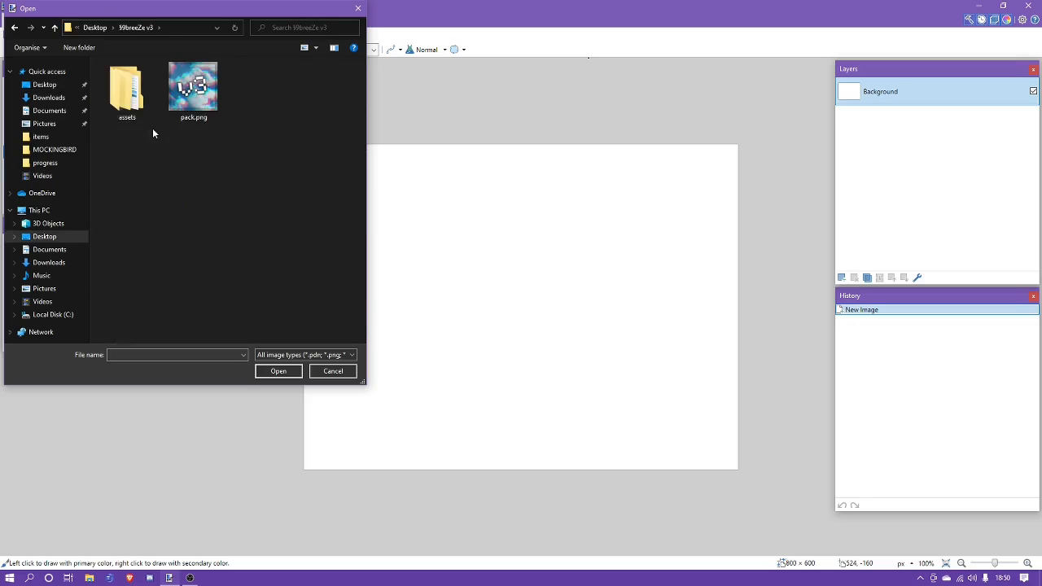
double_click(143, 112)
double_click(158, 81)
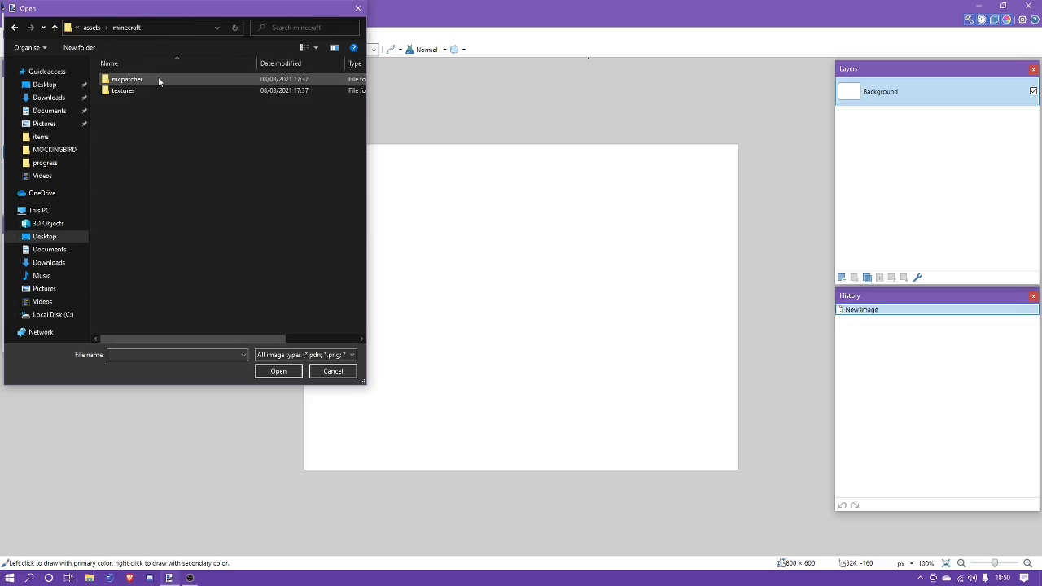
double_click(206, 92)
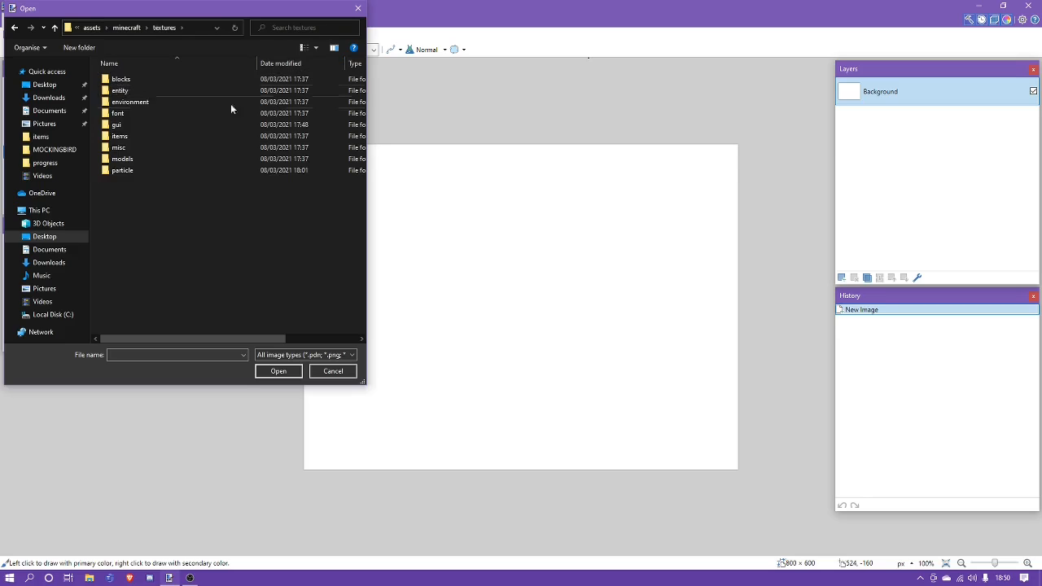
double_click(142, 135)
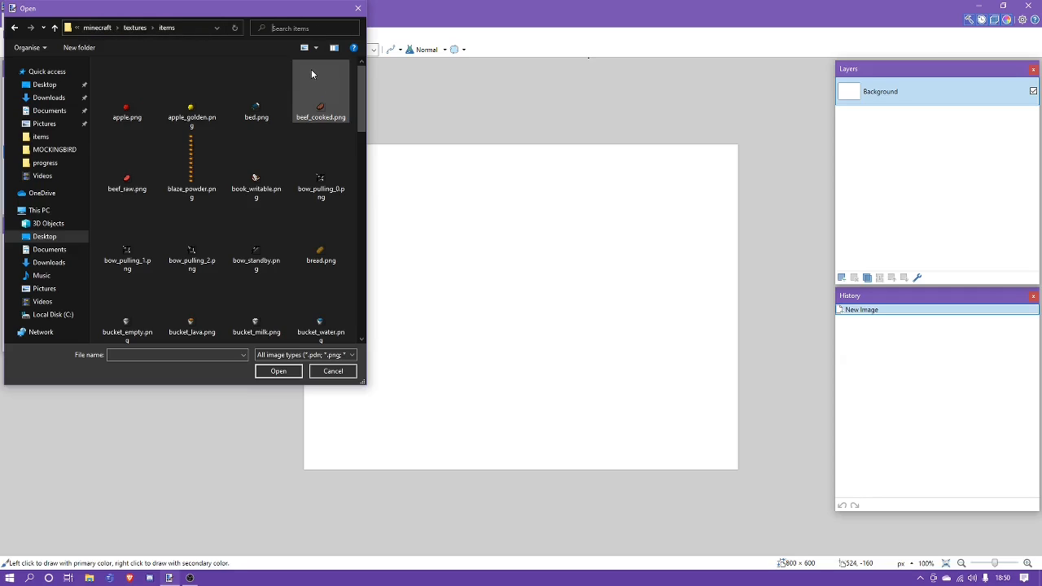
Search the items folder for "bow" and open bow_pulling_0, bow_pulling_1, bow_pulling_2 and bow_standby together
key("ctrl+e")
type("bow")
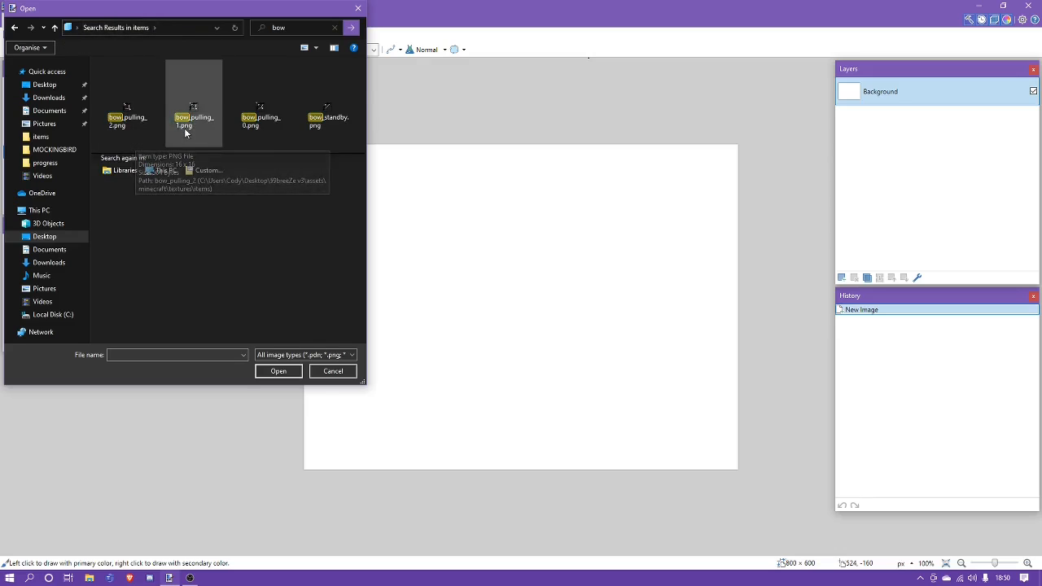
left_click_drag(341, 148, 155, 133)
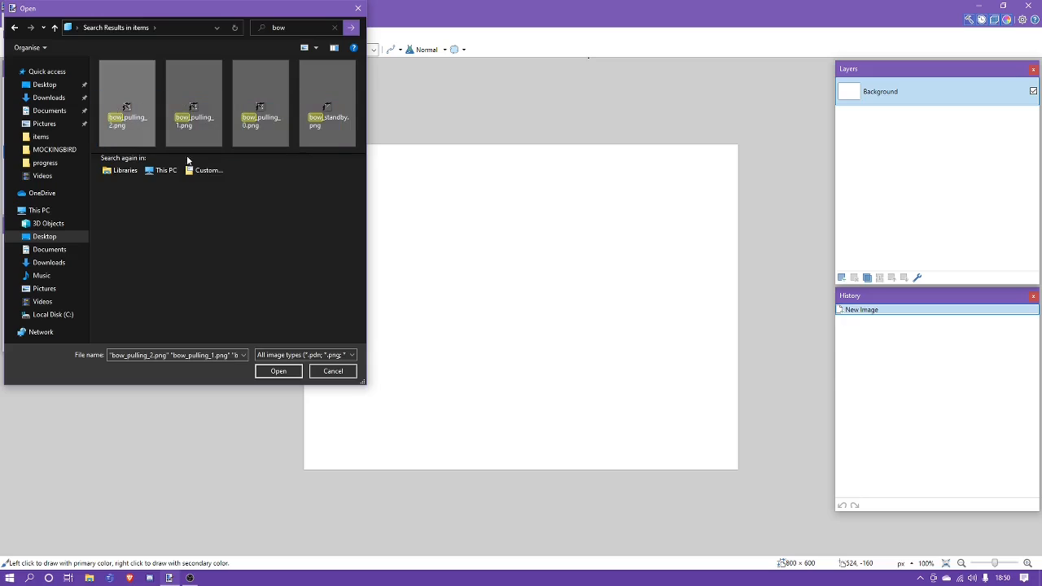
left_click(290, 370)
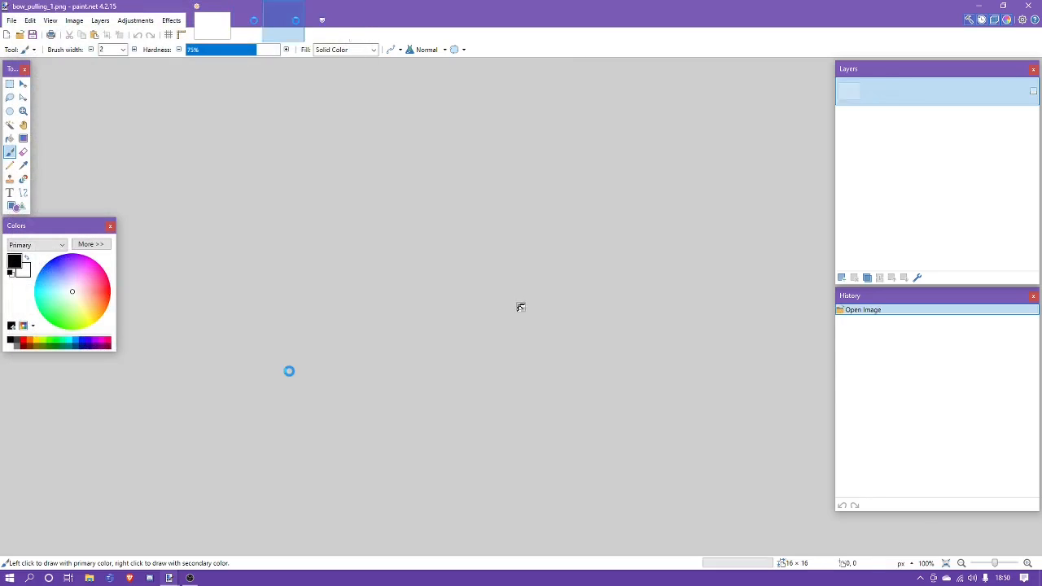
Look through the opened bow textures and examine the bow_pulling_2 and bow_pulling_1 pixel art up close
scroll(537, 301, "up", 15)
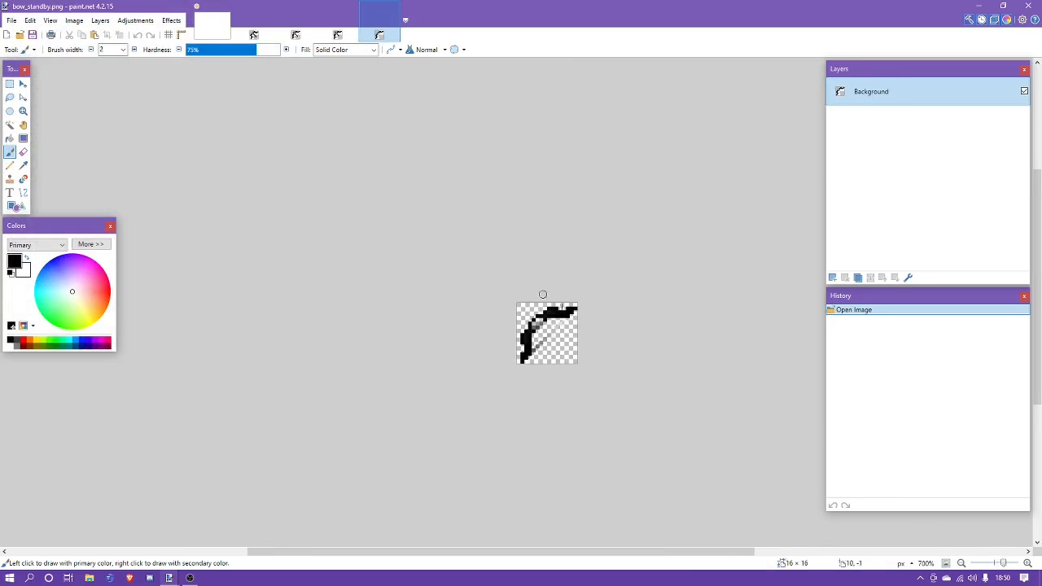
left_click(337, 28)
left_click(296, 30)
left_click(255, 29)
scroll(643, 267, "up", 4)
scroll(537, 314, "up", 12)
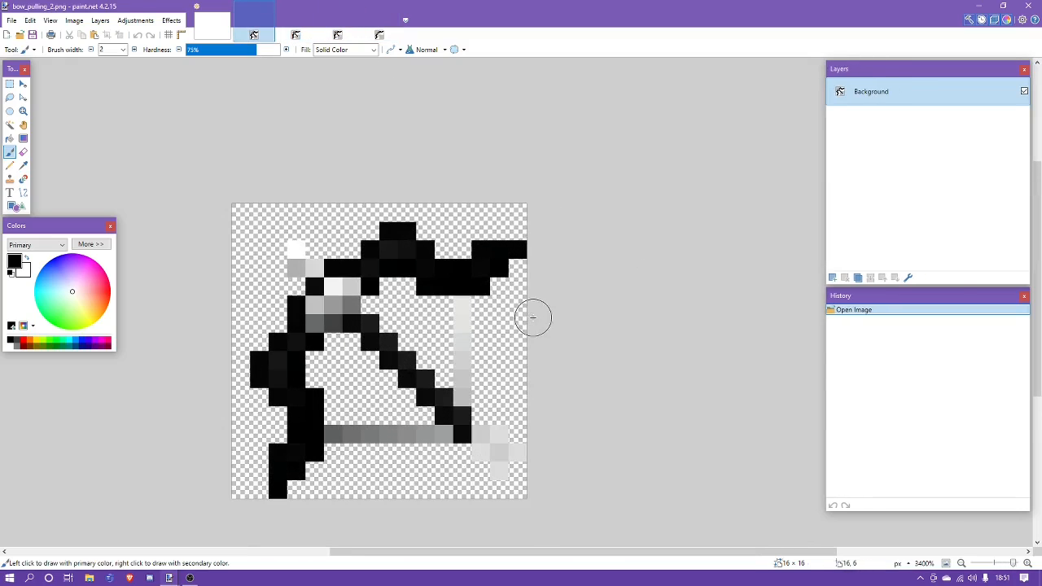
left_click(293, 34)
scroll(545, 306, "up", 12)
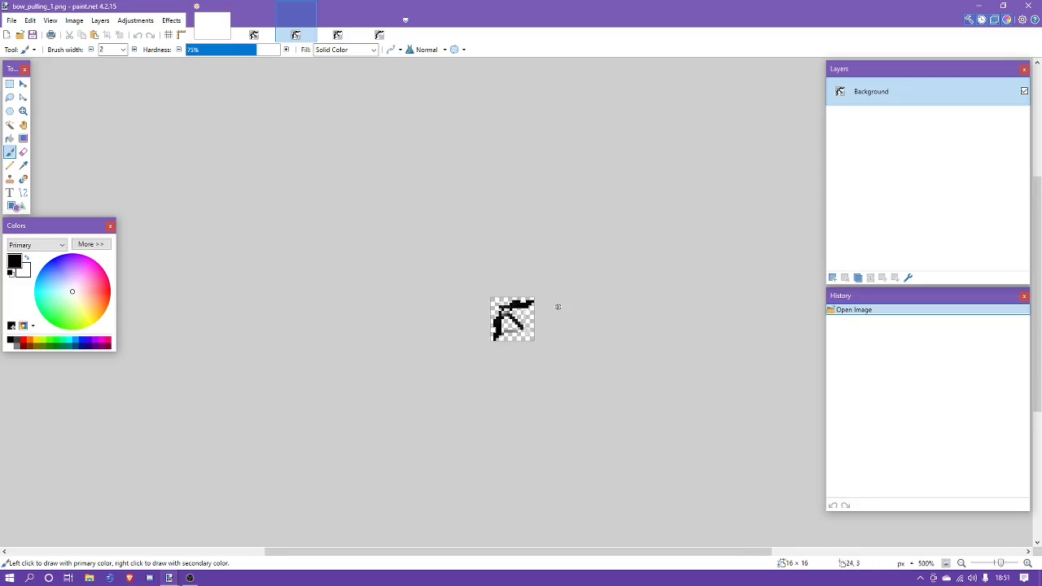
Close the blank Untitled image without saving it, keeping the bow textures open
left_click(254, 34)
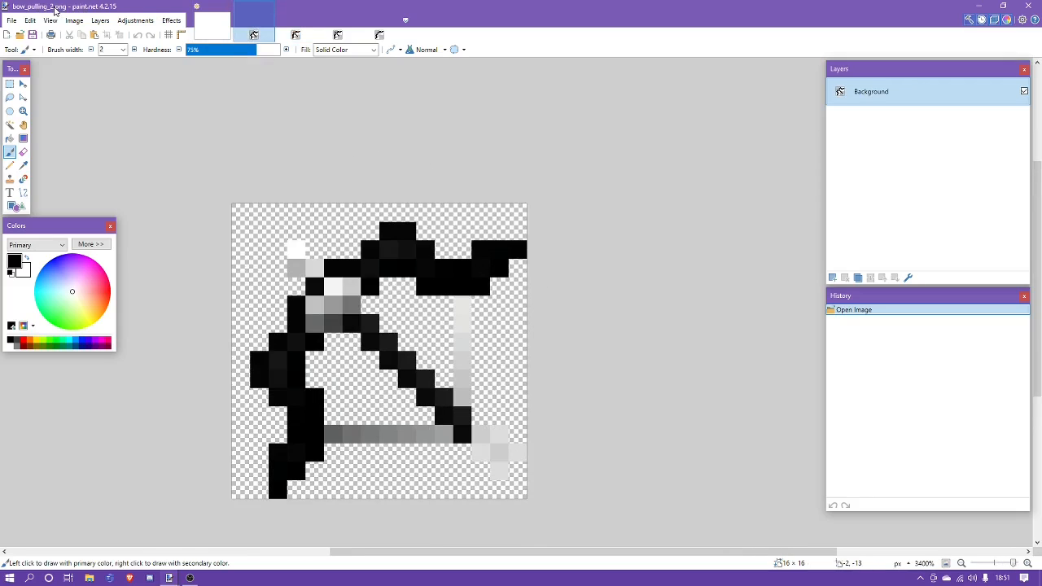
left_click(230, 14)
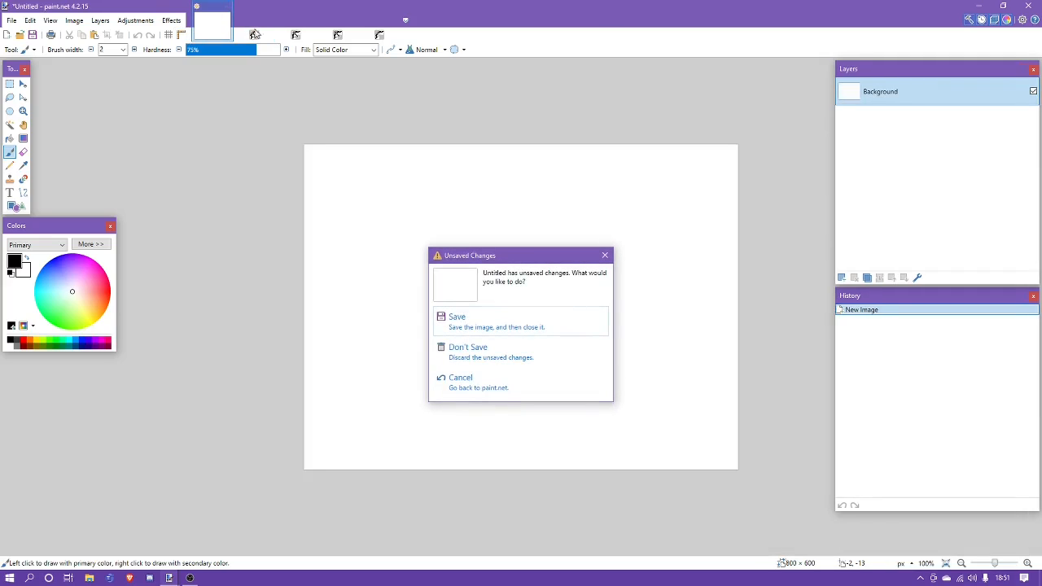
left_click(514, 343)
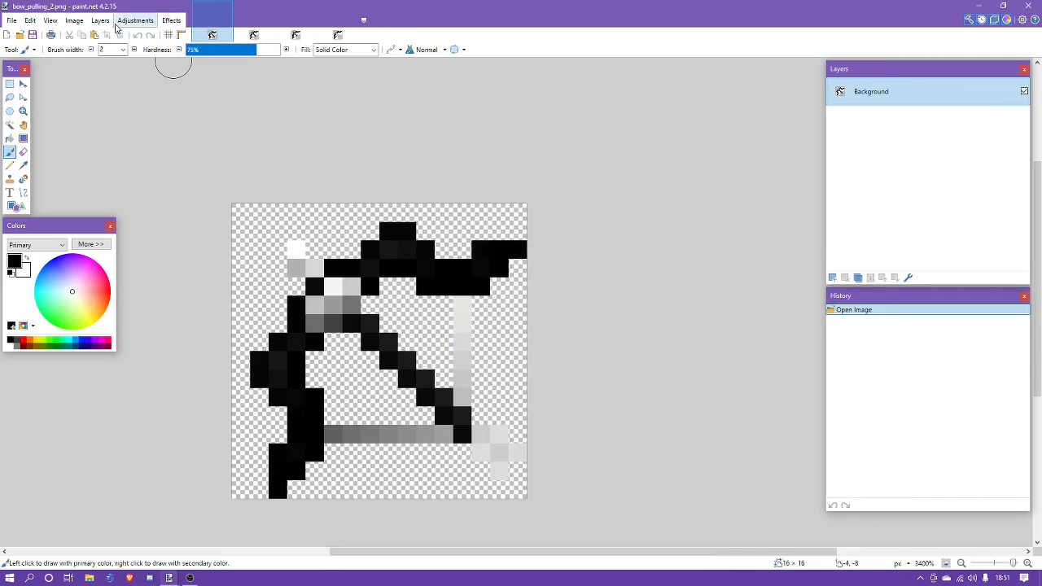
Examine the bow_pulling_1 and bow_pulling_0 textures, ending with a close view of bow_standby
left_click(254, 35)
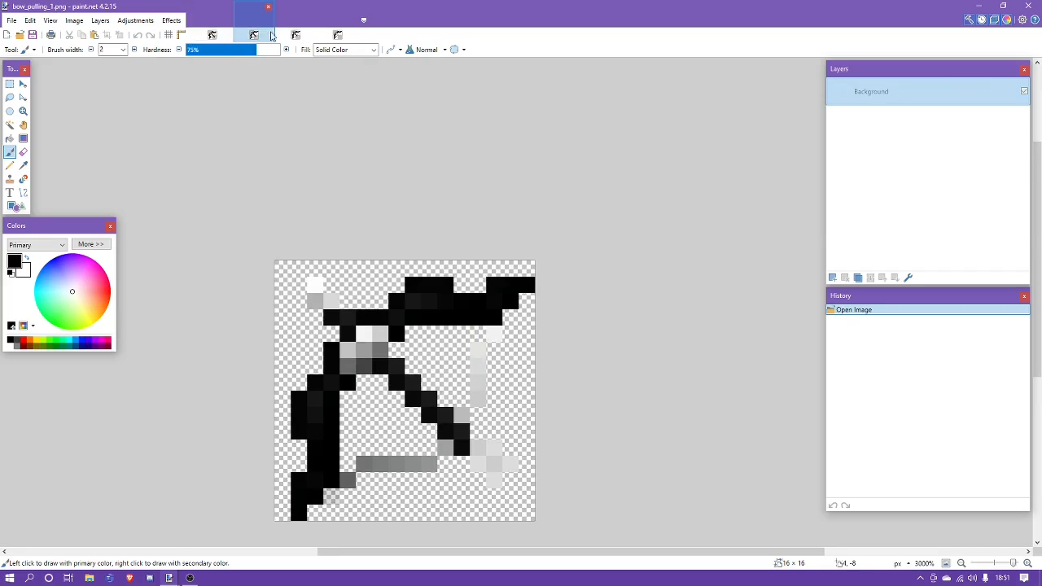
left_click(296, 35)
scroll(531, 307, "up", 10)
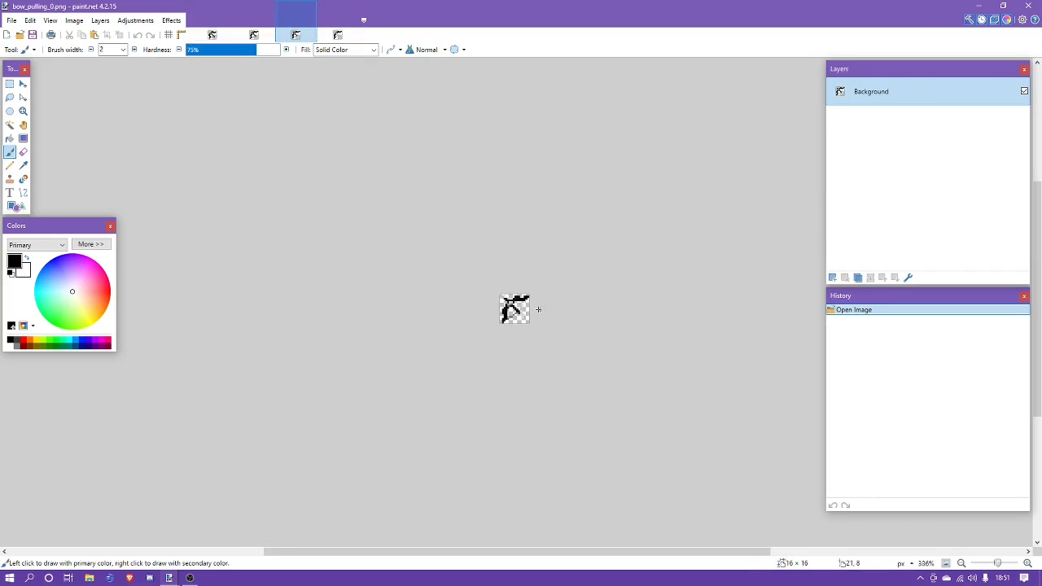
left_click(338, 35)
scroll(499, 301, "up", 5)
scroll(492, 303, "down", 5)
scroll(399, 233, "up", 2)
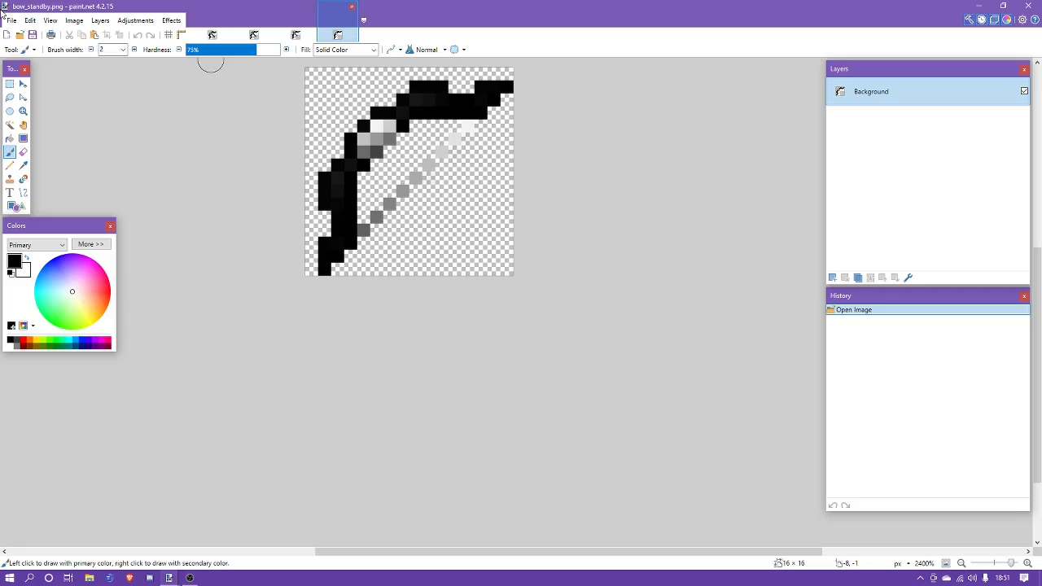
scroll(468, 228, "up", 1)
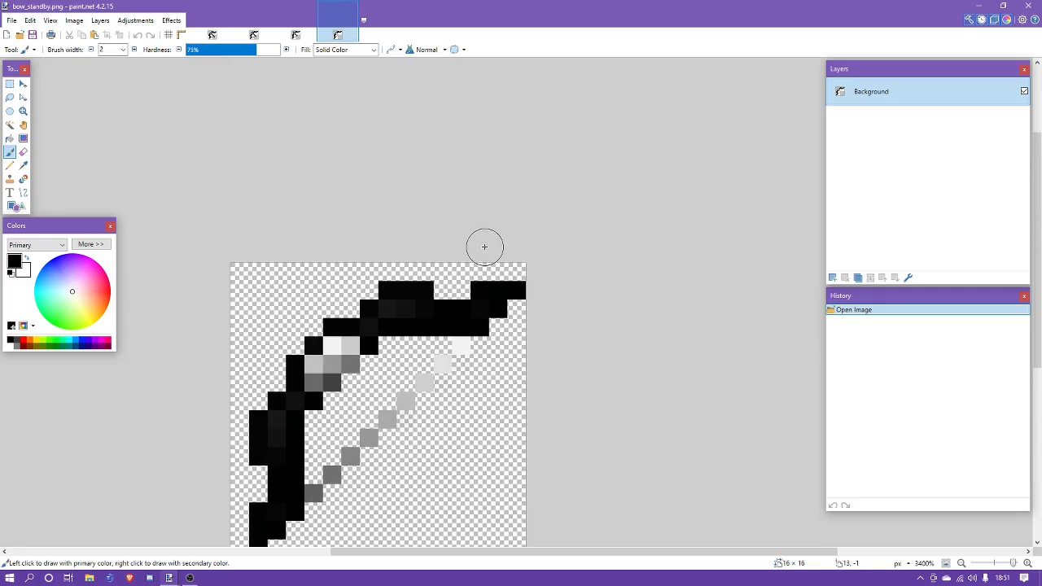
Switch to the Pencil tool and add a new layer above the Background of bow_standby, undoing any test stroke
left_click(10, 124)
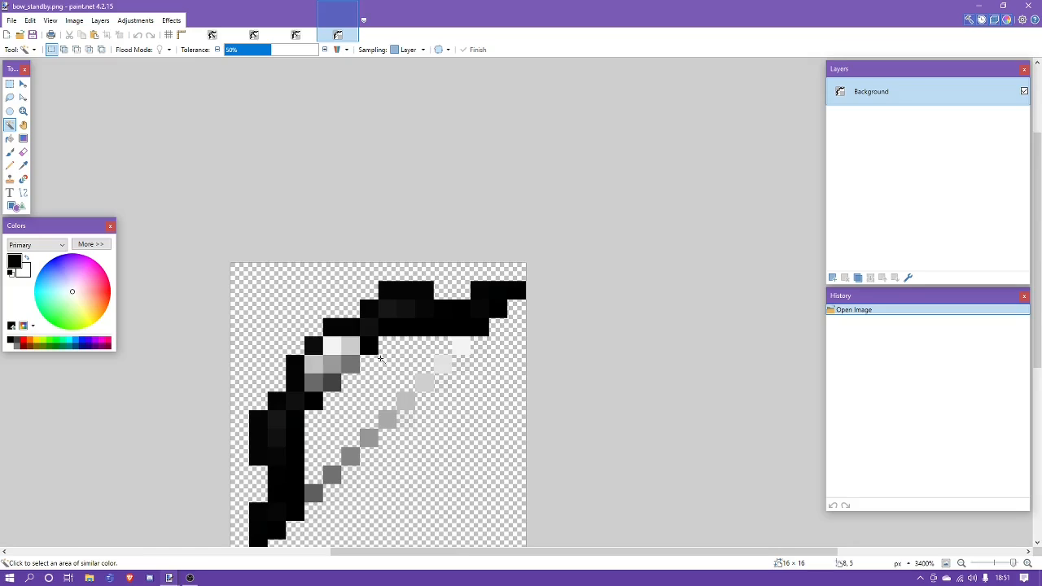
left_click(9, 165)
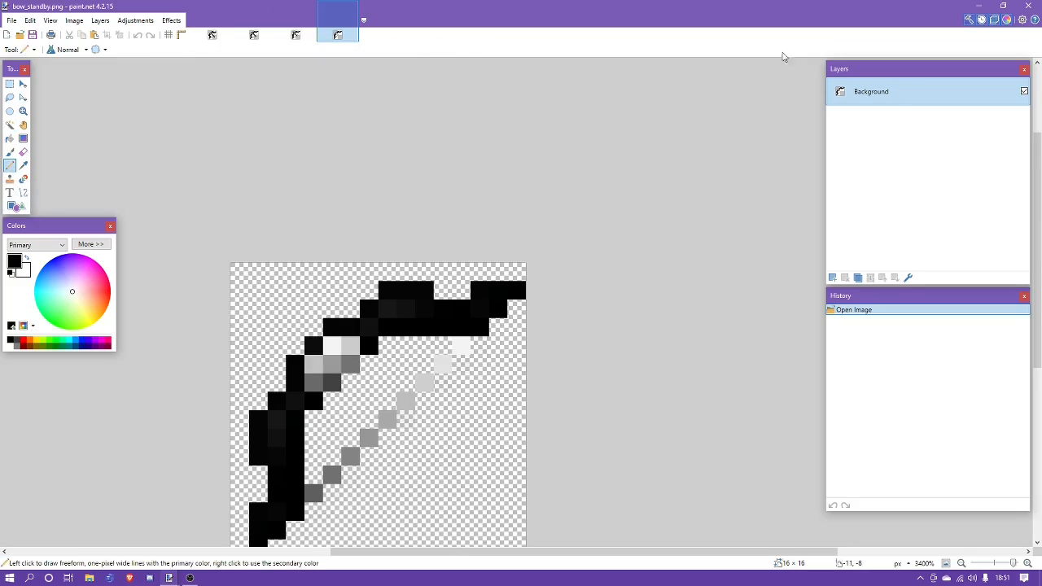
left_click(833, 278)
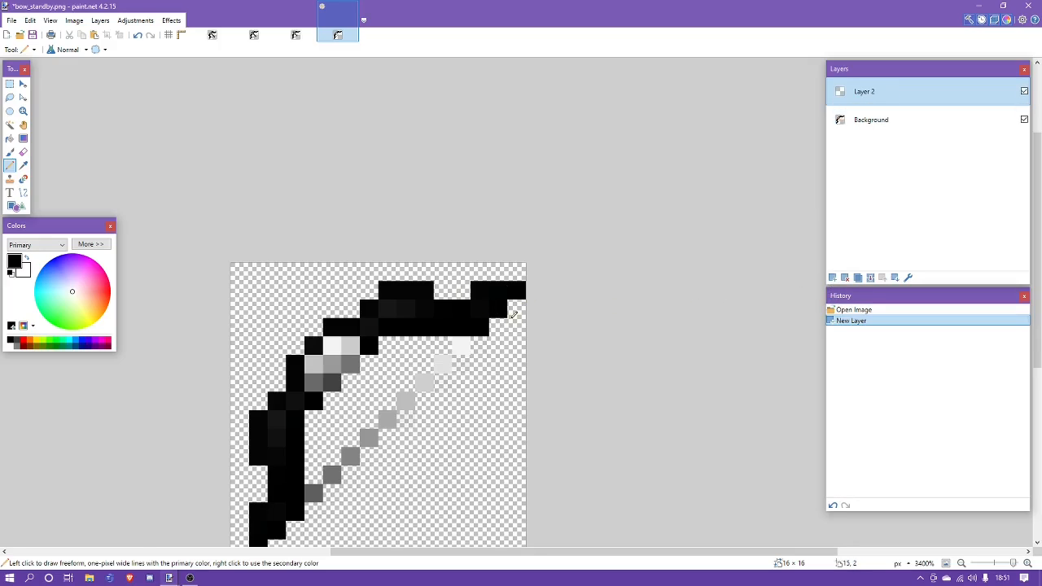
left_click_drag(513, 311, 517, 327)
key("ctrl+z")
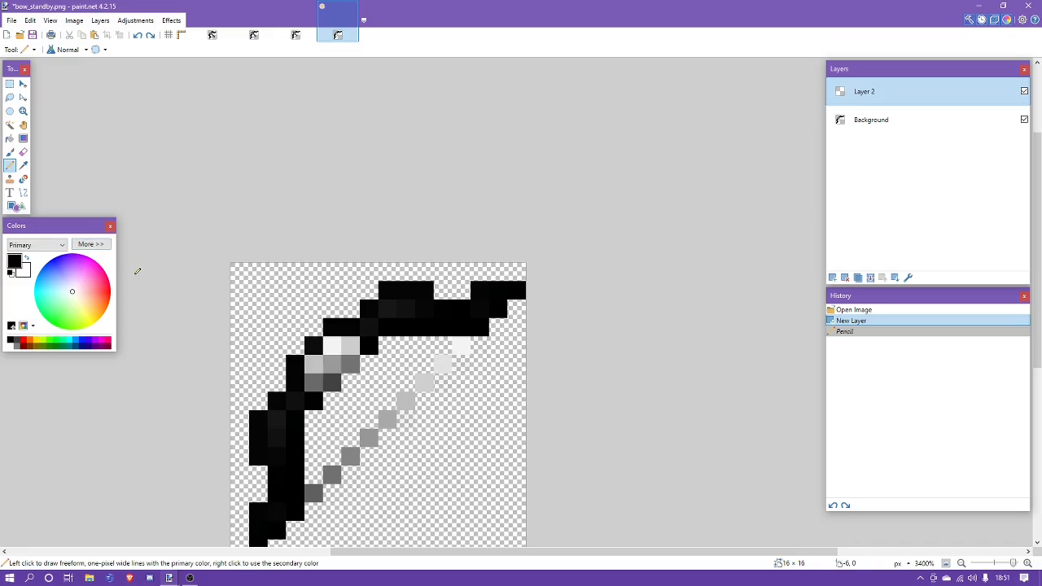
Trace the bowstring on the new layer as a one-pixel pink diagonal from the bow's lower tip to its upper tip
left_click(91, 274)
scroll(384, 406, "down", 3)
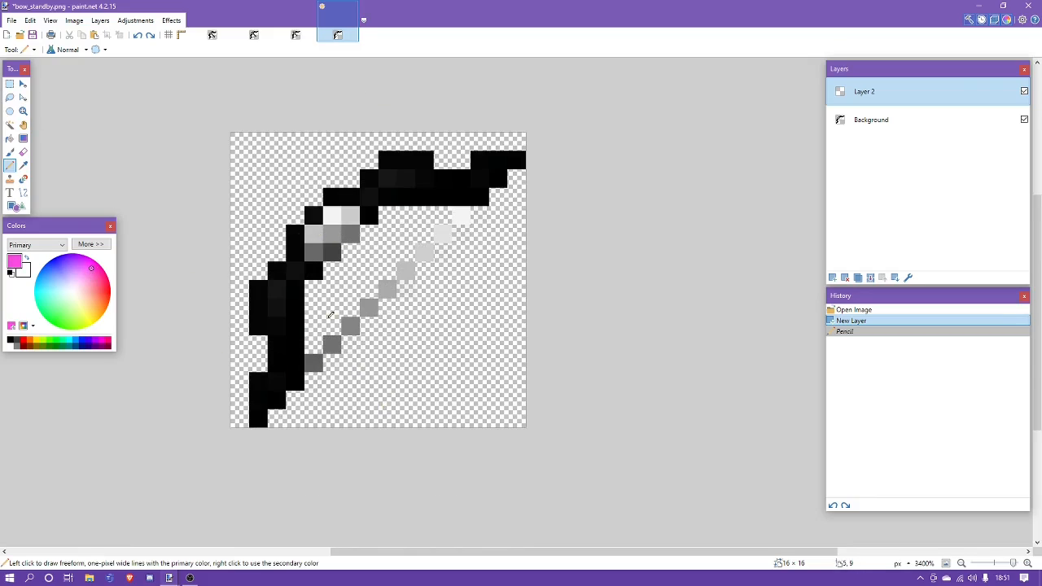
left_click(258, 418)
left_click(276, 399)
left_click(295, 381)
left_click(313, 362)
left_click(332, 344)
left_click(350, 325)
left_click(369, 307)
left_click(387, 289)
left_click(405, 270)
left_click(424, 252)
left_click(443, 234)
left_click(461, 215)
left_click(479, 197)
left_click(498, 178)
left_click(517, 159)
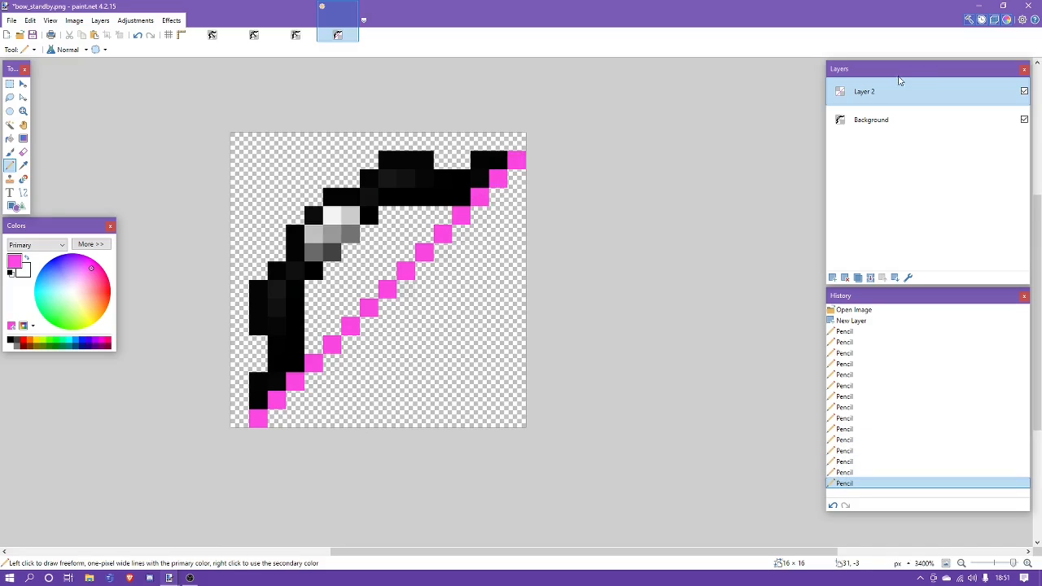
Add another layer and draw the bow's outer curve on it in green pixels, joining both ends of the pink string
left_click(832, 278)
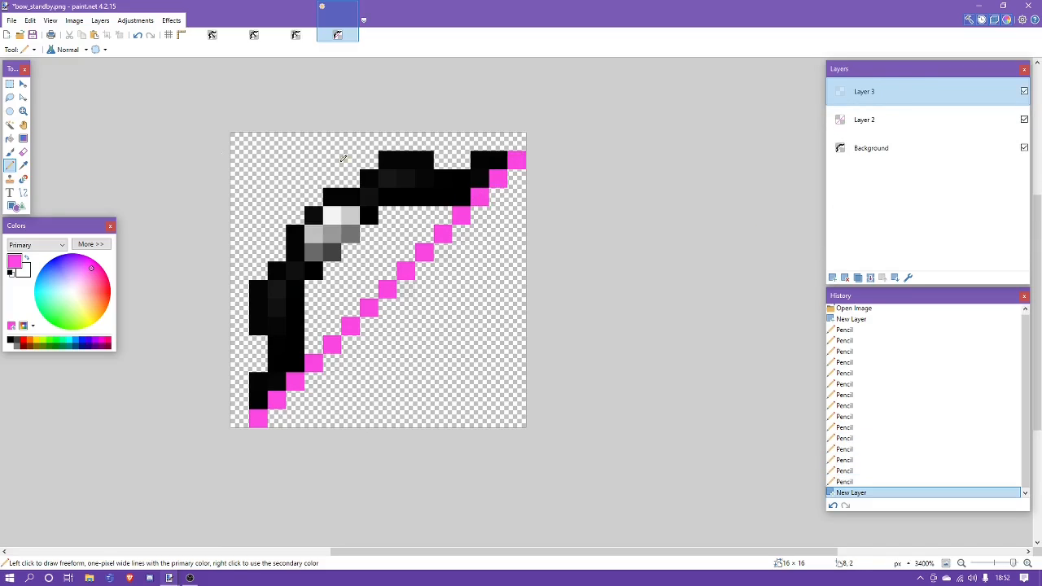
left_click(62, 342)
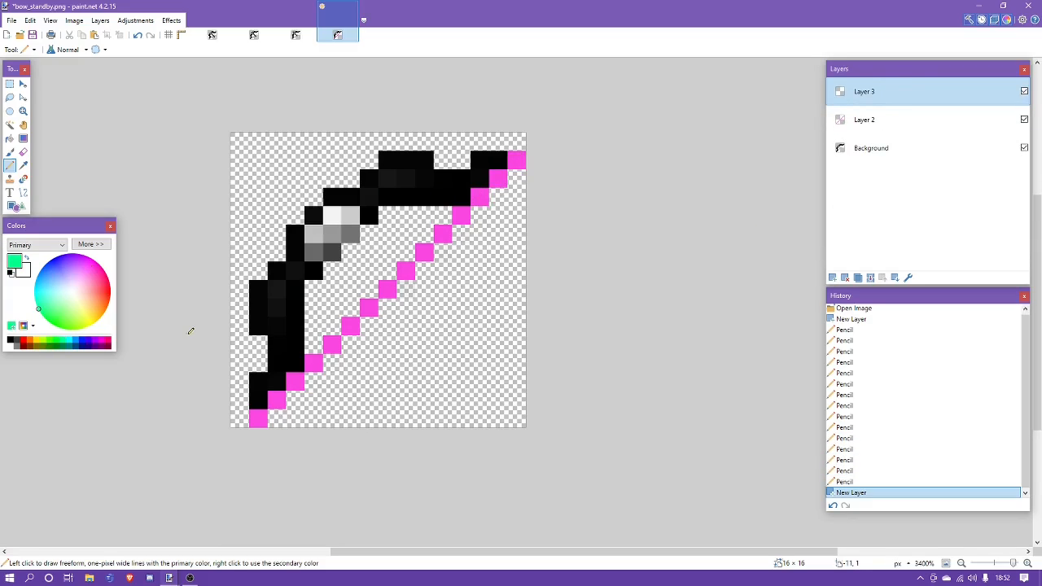
left_click(258, 401)
left_click(258, 382)
left_click(258, 364)
left_click(258, 326)
left_click(258, 345)
left_click(258, 308)
left_click(258, 289)
left_click(277, 271)
left_click(295, 253)
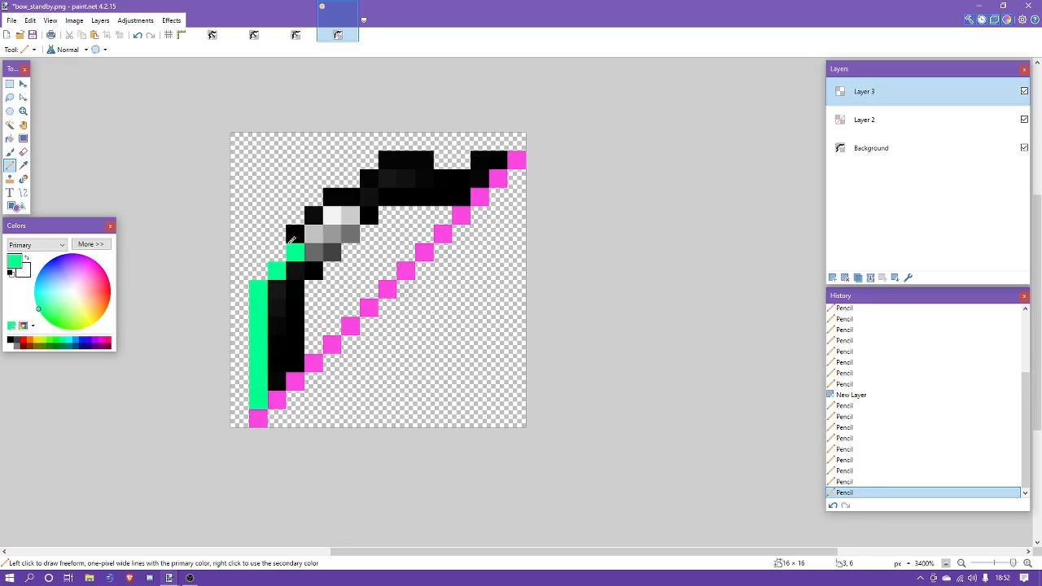
left_click(313, 234)
left_click(332, 215)
left_click(350, 196)
left_click(368, 177)
left_click(388, 160)
left_click(405, 160)
left_click(425, 161)
left_click_drag(443, 160, 495, 156)
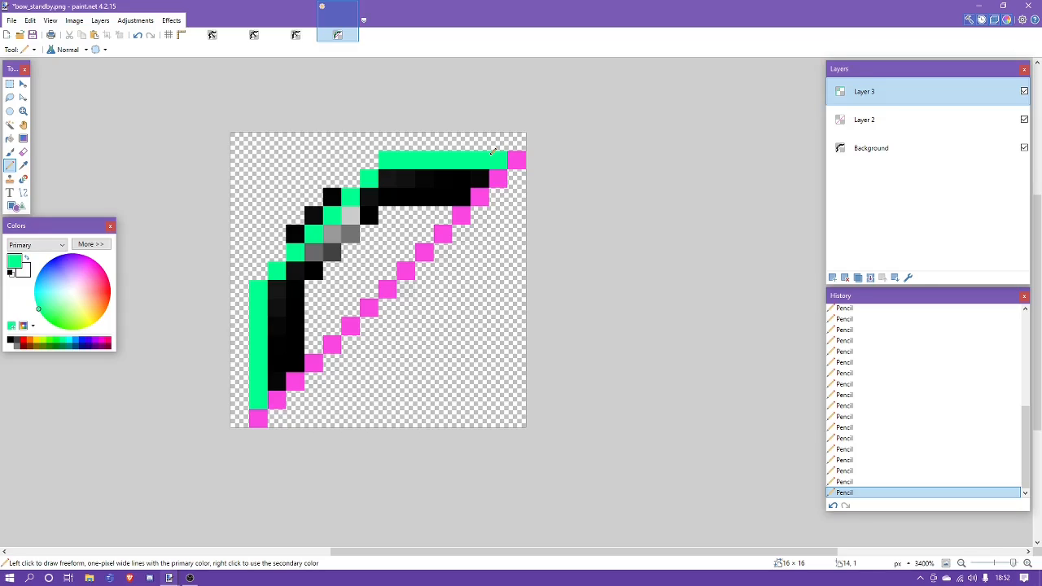
Delete the Background layer with the original bow and merge the green outline layer down into the pink string layer
left_click(880, 156)
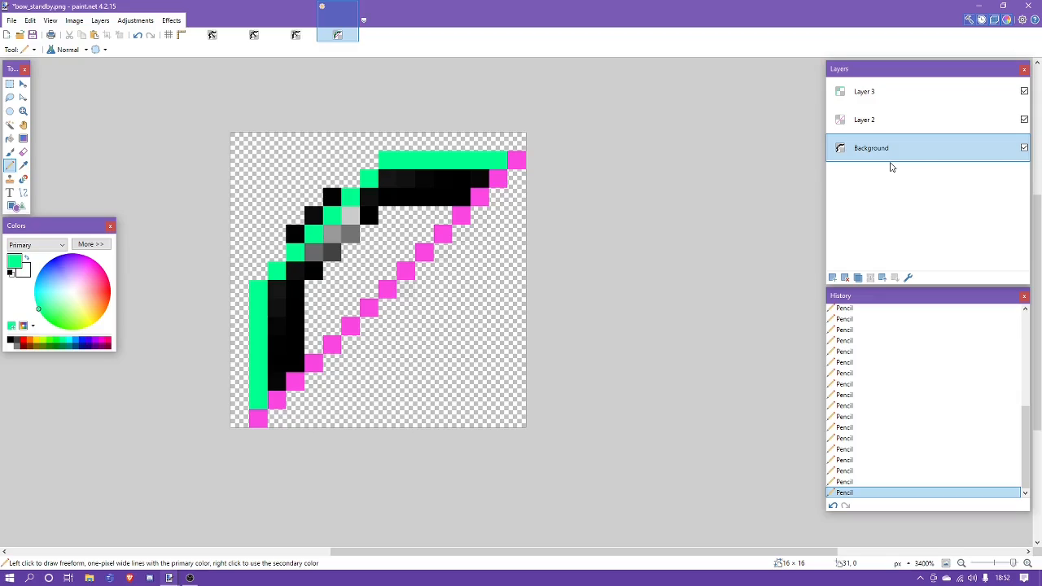
left_click(846, 277)
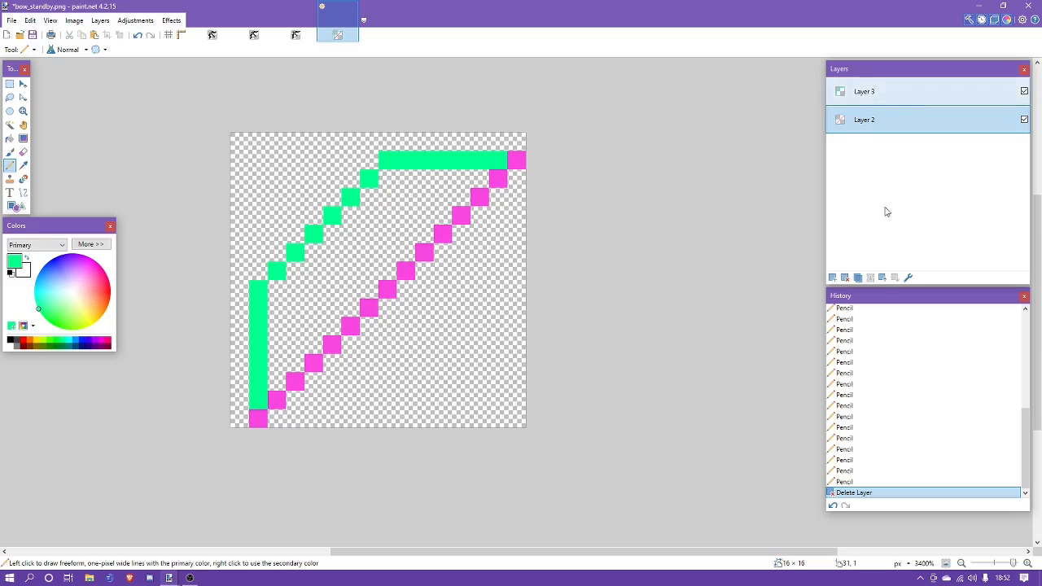
left_click(895, 91)
left_click(871, 278)
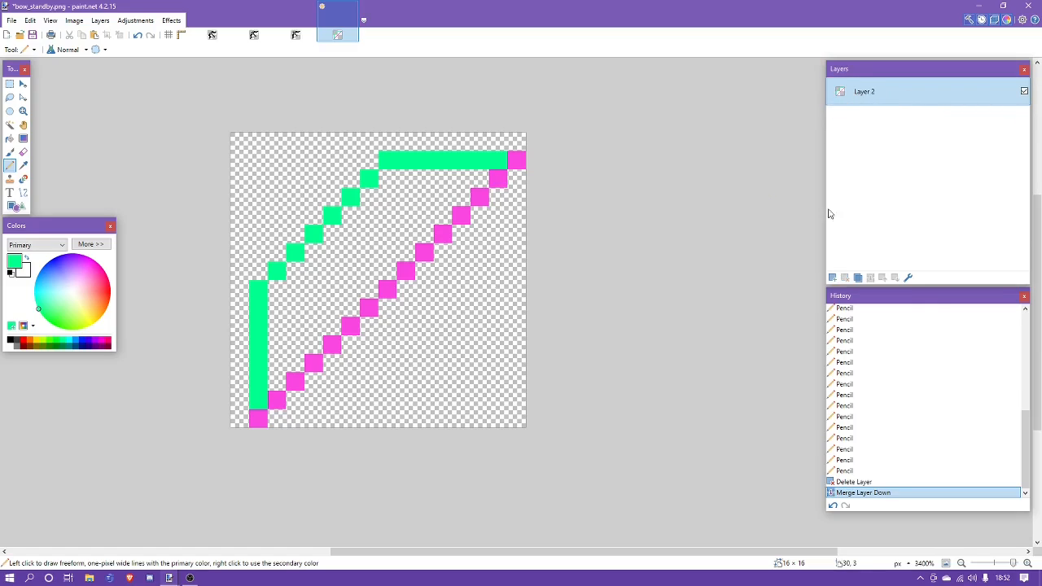
Add an empty layer and place it beneath the merged green and pink guide layer
left_click(832, 275)
left_click_drag(903, 93, 902, 137)
left_click(879, 93)
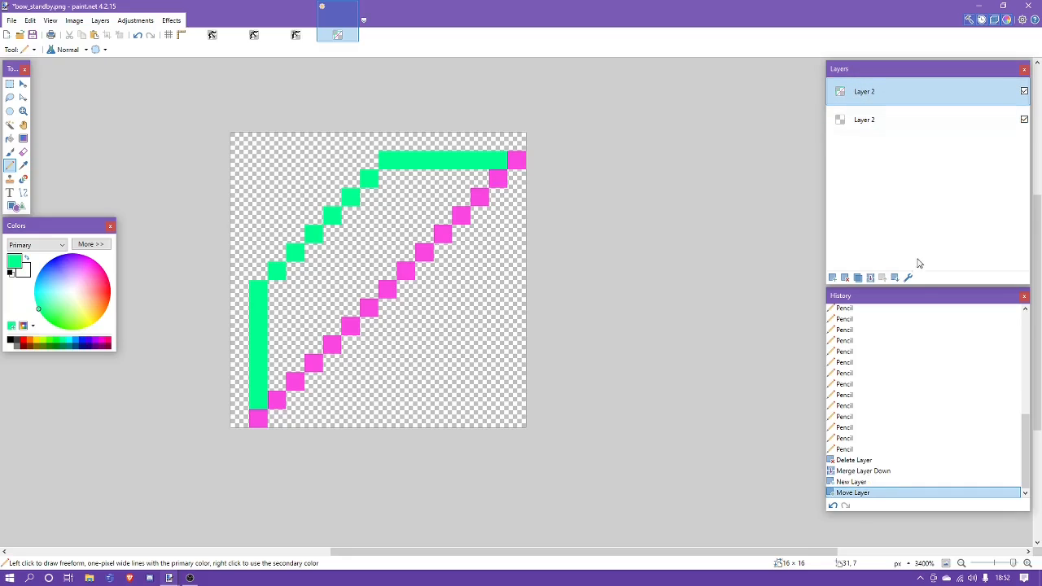
Set the opacity of the green and pink guide layer to 110 and make the empty layer beneath it active
left_click(909, 278)
left_click(486, 293)
left_click(544, 281)
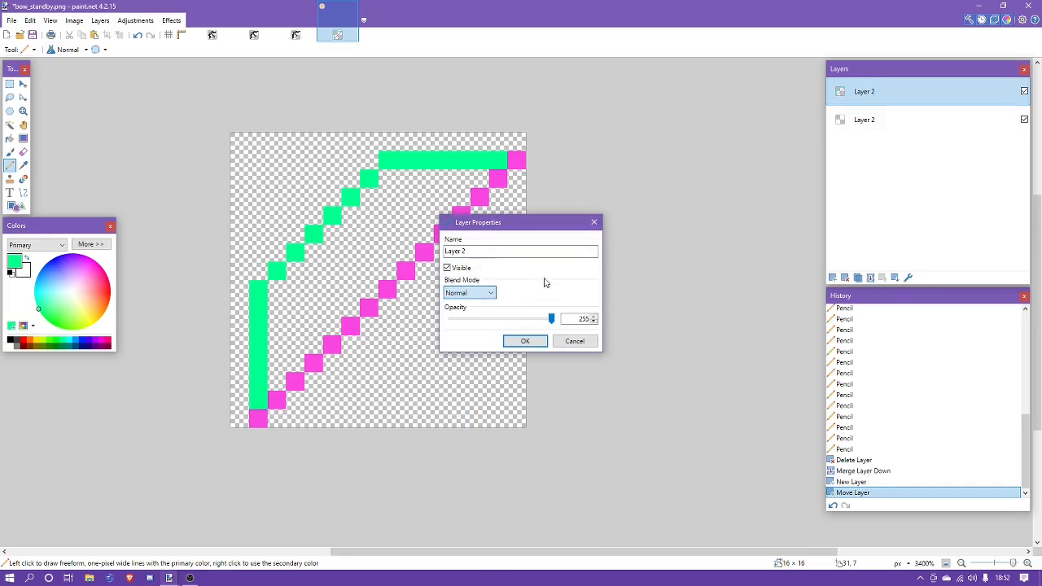
left_click_drag(544, 321, 487, 319)
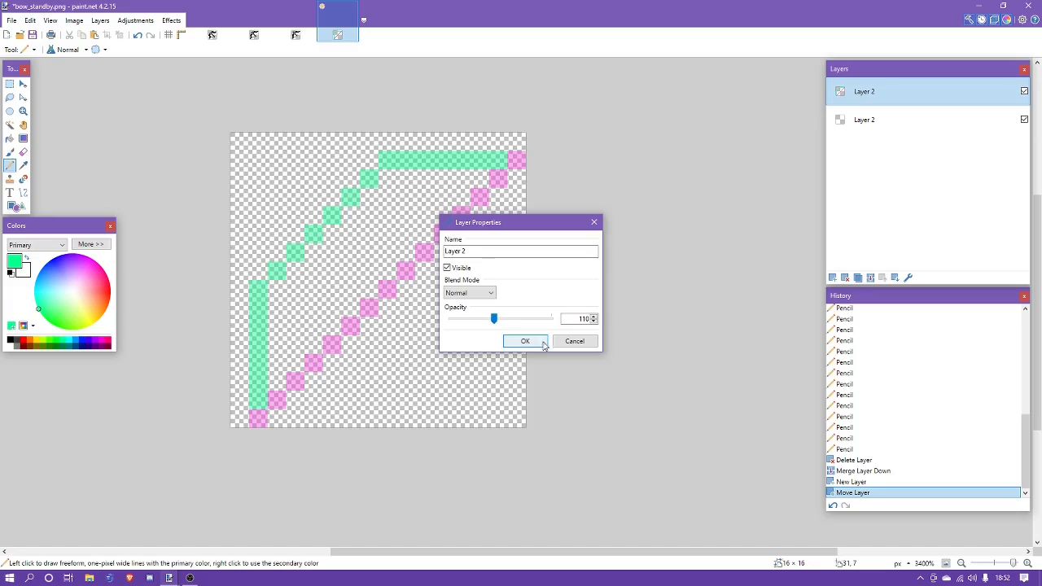
left_click(525, 341)
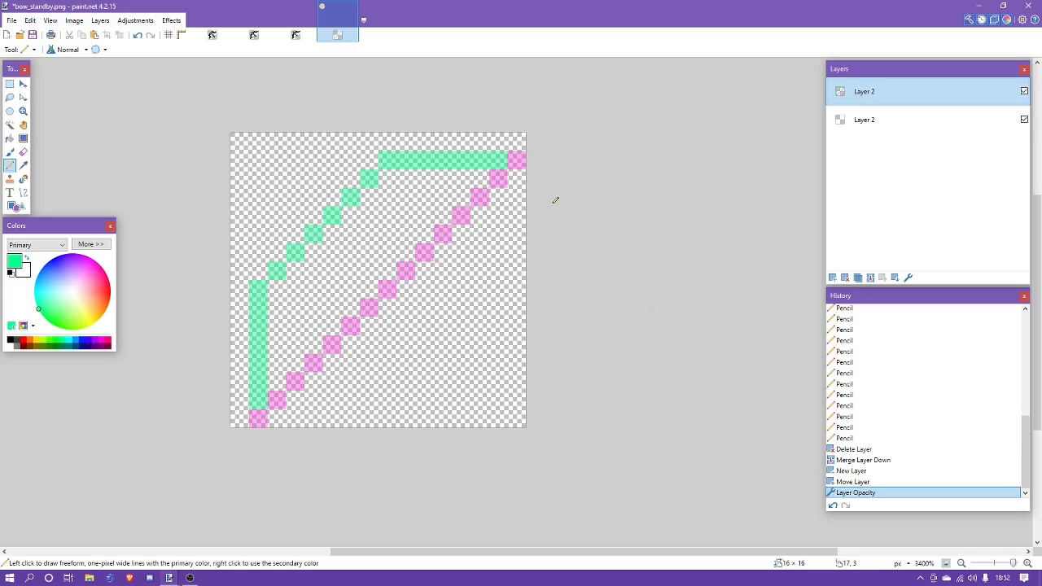
left_click(919, 120)
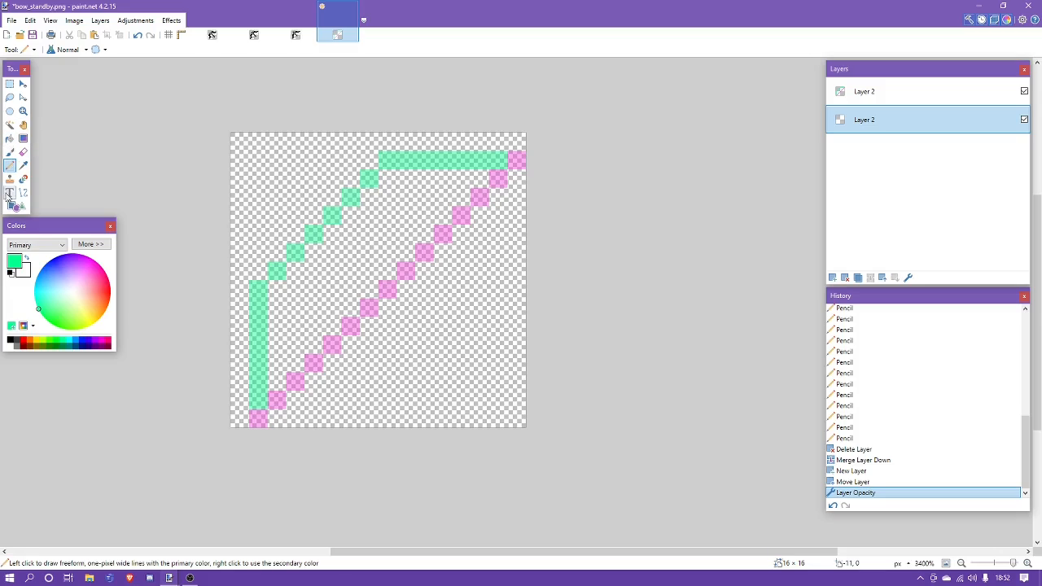
Trace the pink string guide with a diagonal line of red pixels on the lower layer, leaving out both end pixels
left_click(22, 341)
left_click(496, 180)
left_click(478, 198)
left_click(460, 216)
left_click(440, 234)
left_click(432, 248)
left_click(407, 271)
left_click(387, 289)
left_click(369, 307)
left_click(354, 322)
left_click(331, 345)
left_click(313, 363)
left_click(295, 382)
left_click(277, 400)
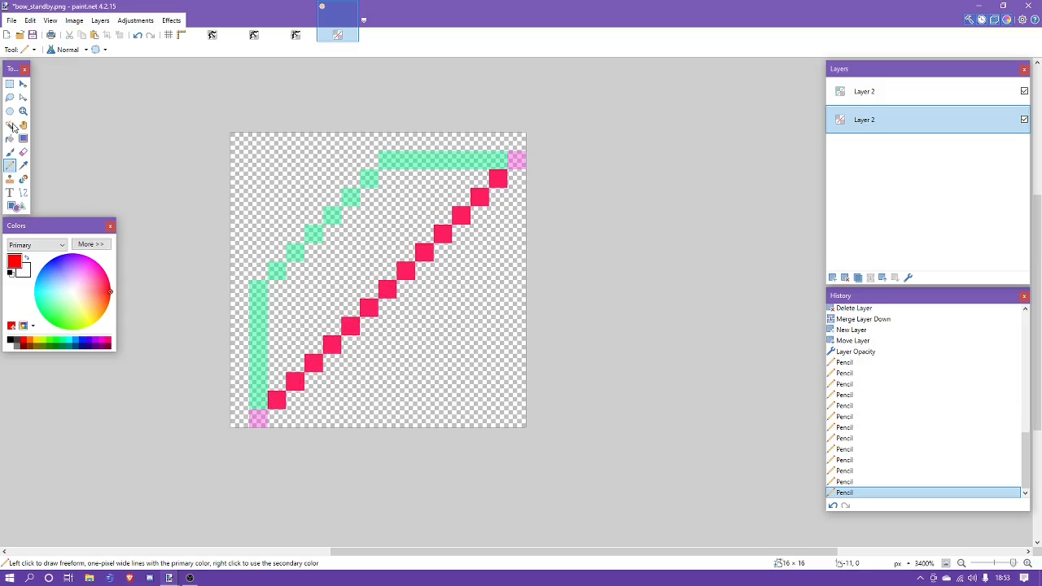
Select every red string pixel using the Magic Wand in Add (union) mode and activate the Gradient tool with black as primary colour
left_click(9, 125)
left_click(481, 198)
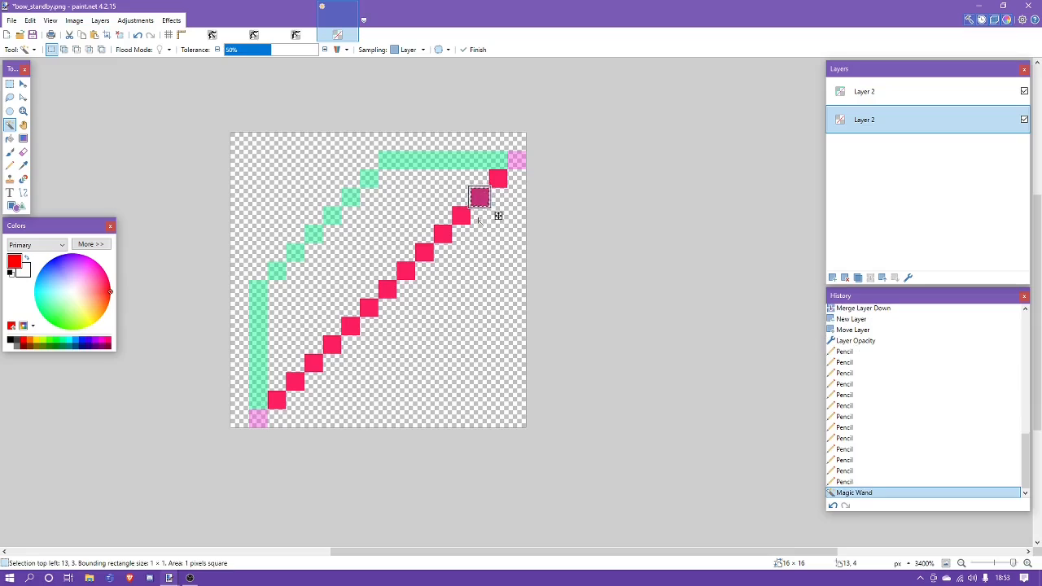
left_click(64, 50)
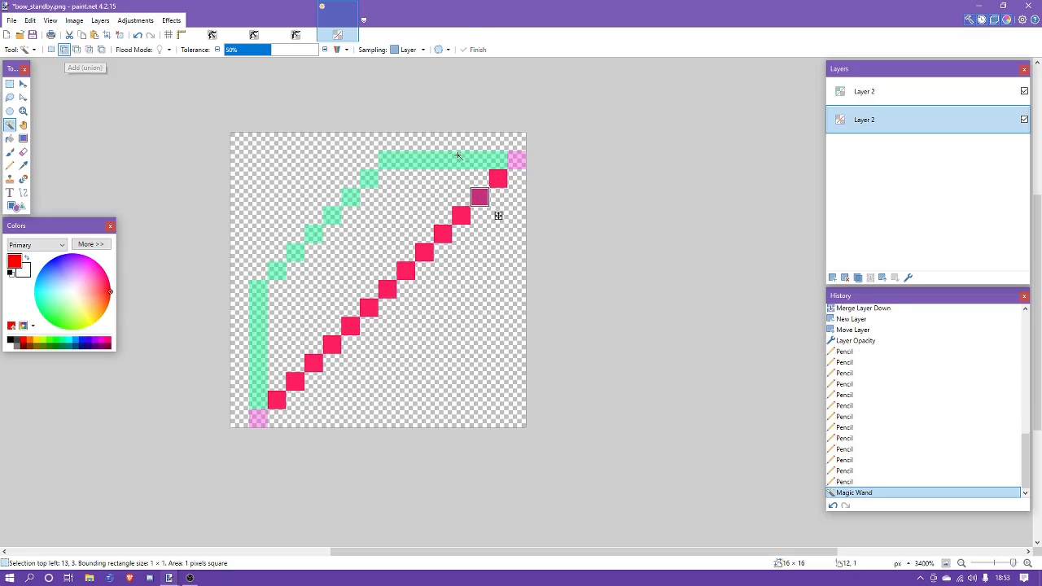
left_click(460, 215)
left_click(442, 235)
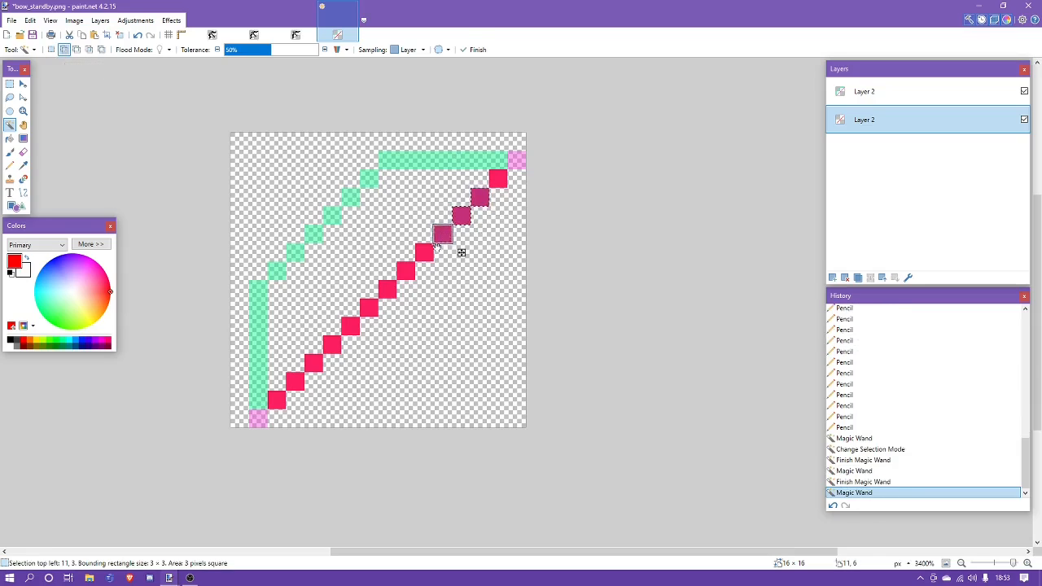
left_click(425, 252)
left_click(405, 270)
left_click(386, 289)
left_click(367, 308)
left_click(350, 325)
left_click(332, 345)
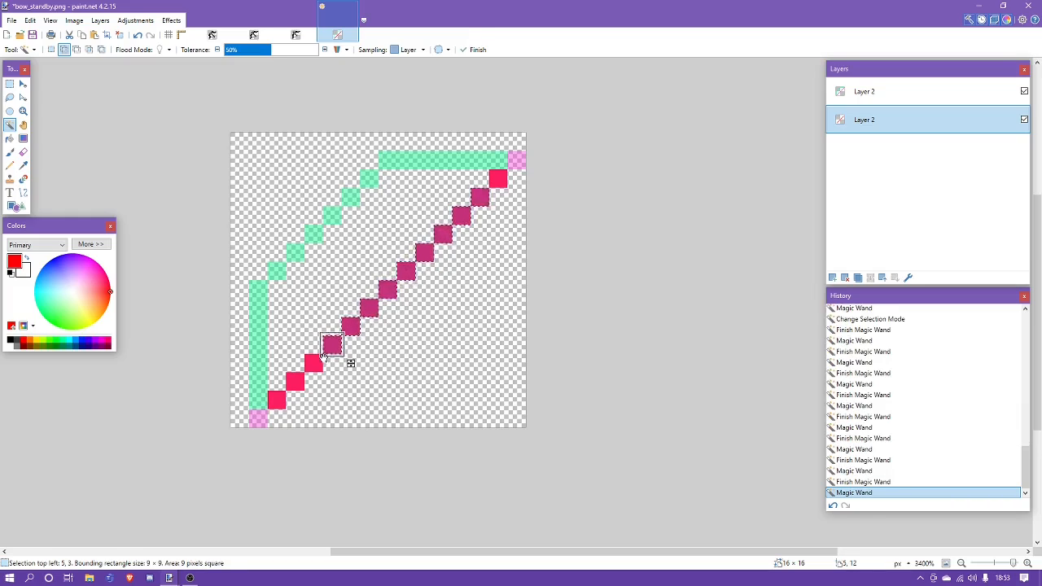
left_click(313, 363)
left_click(294, 381)
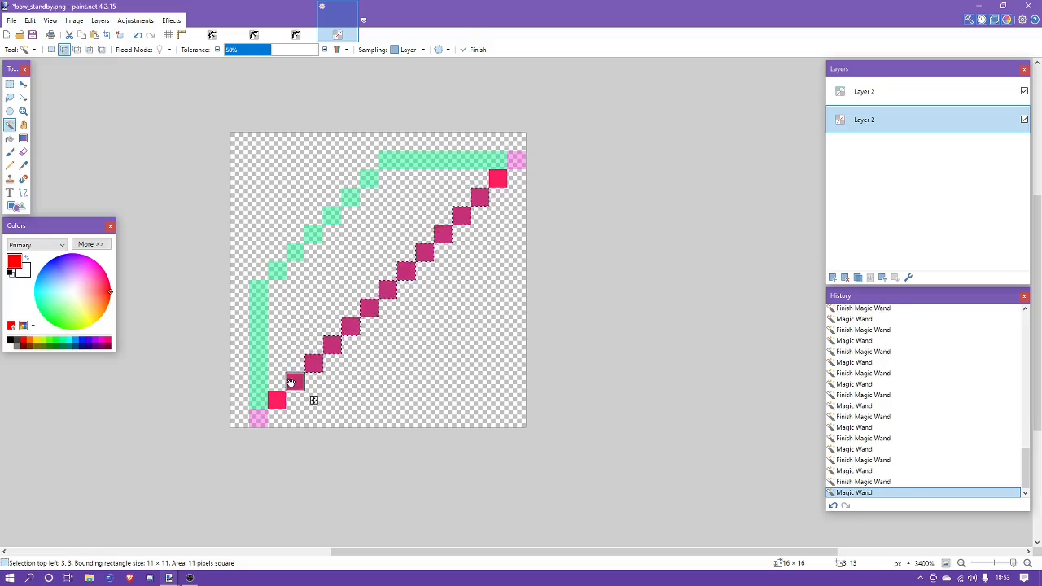
left_click(276, 401)
left_click(498, 179)
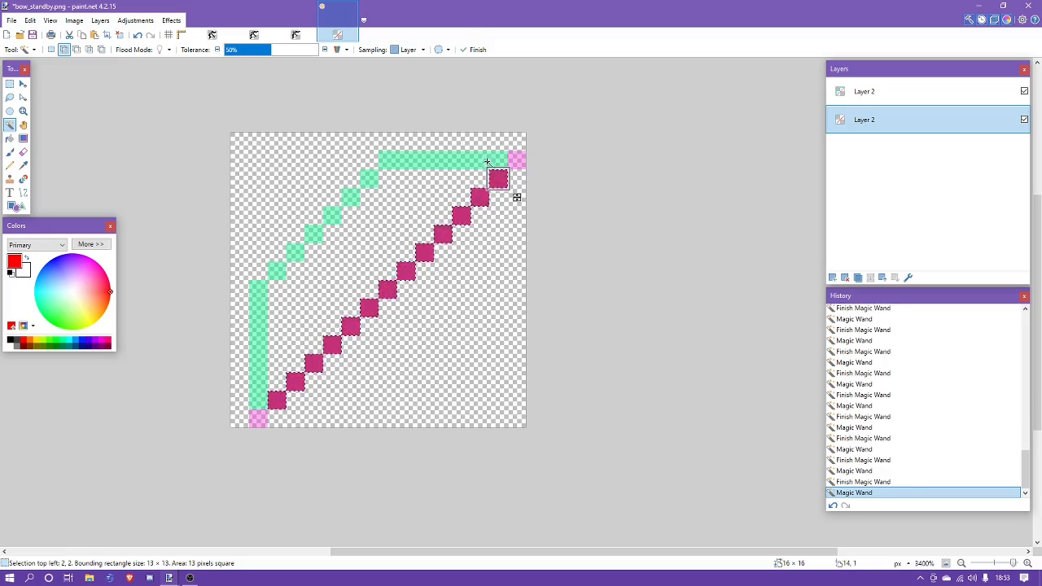
left_click(23, 139)
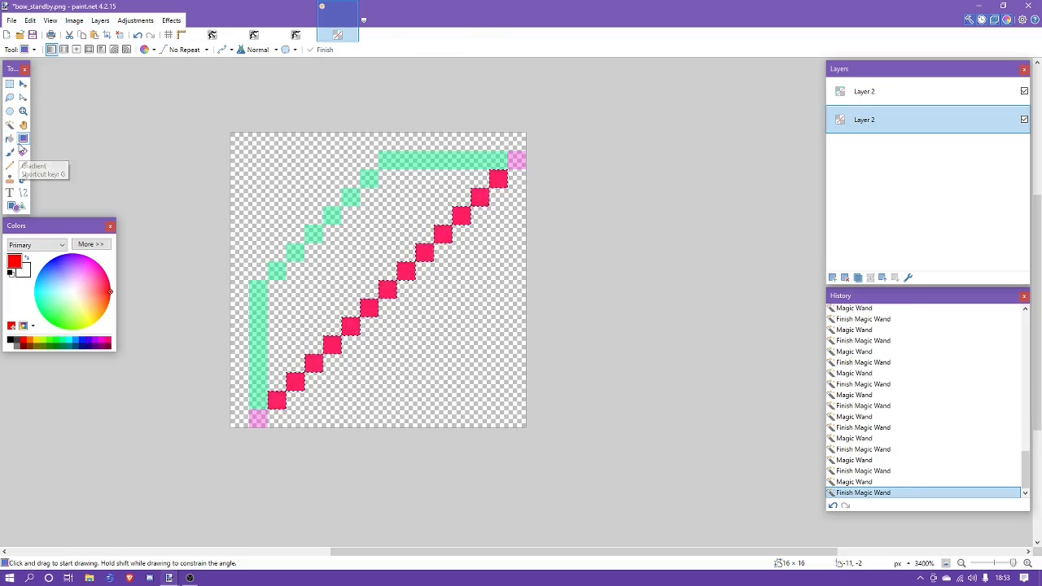
left_click(10, 340)
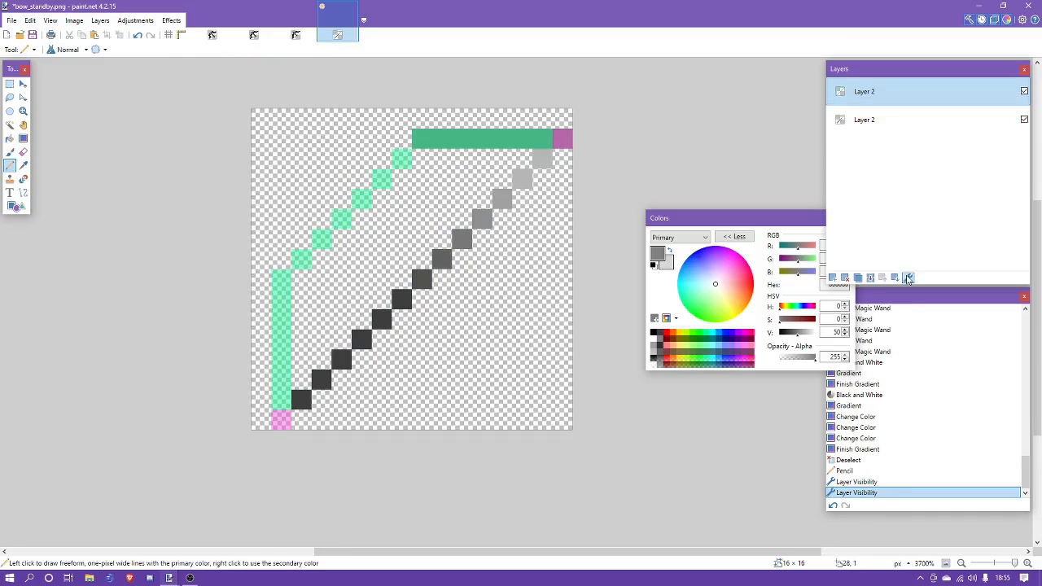
key("F4")
left_click(459, 294)
left_click(464, 378)
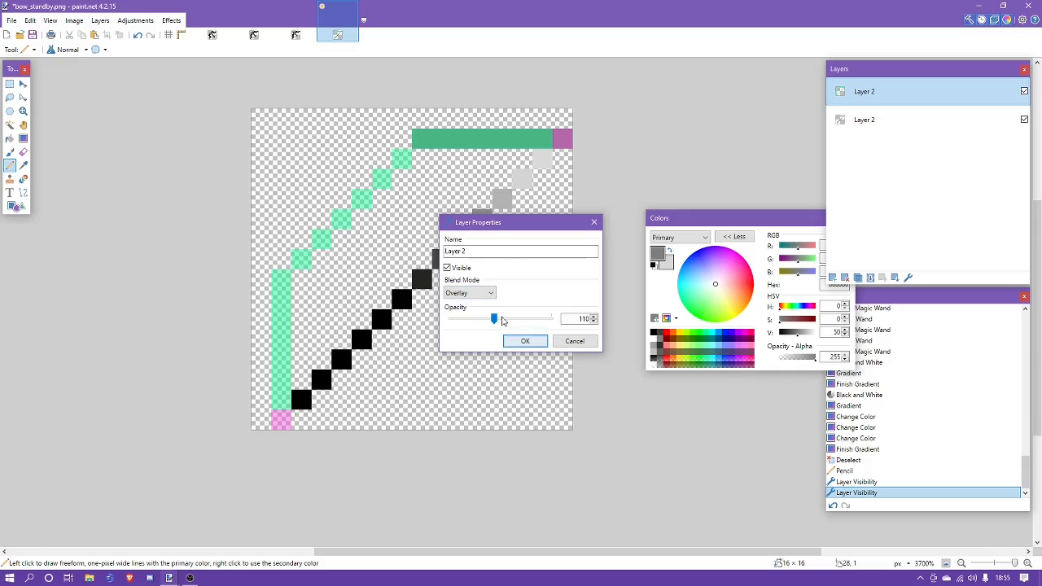
left_click(594, 222)
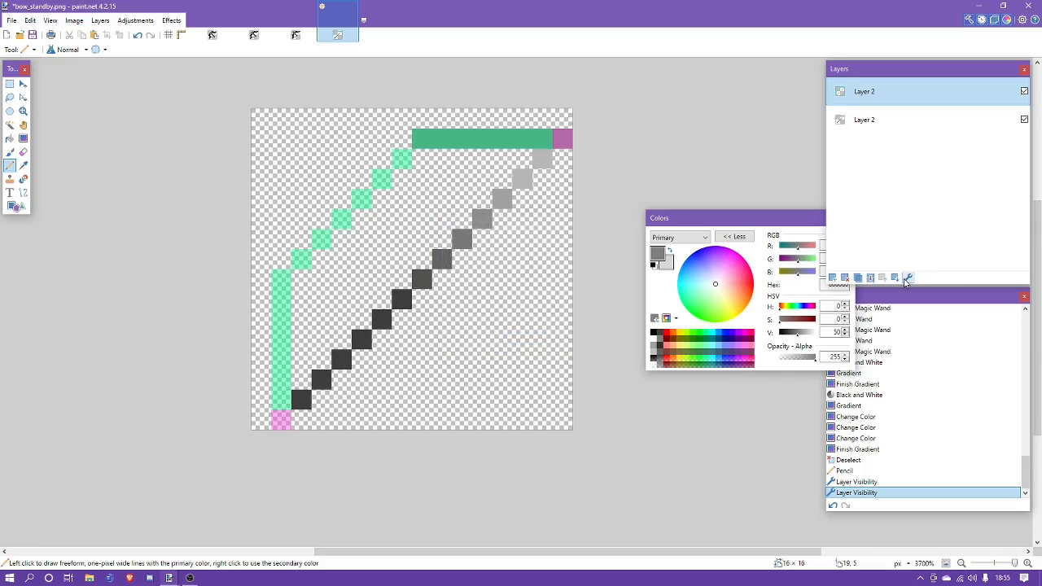
Lower the opacity of the green and pink guide layer to 41
left_click(909, 277)
left_click_drag(552, 318, 465, 321)
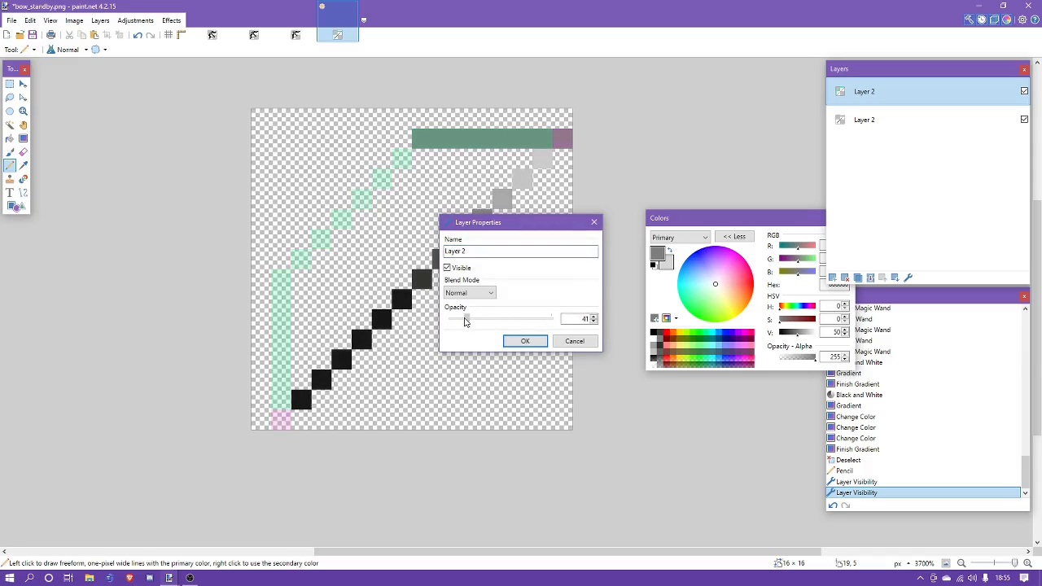
left_click(528, 342)
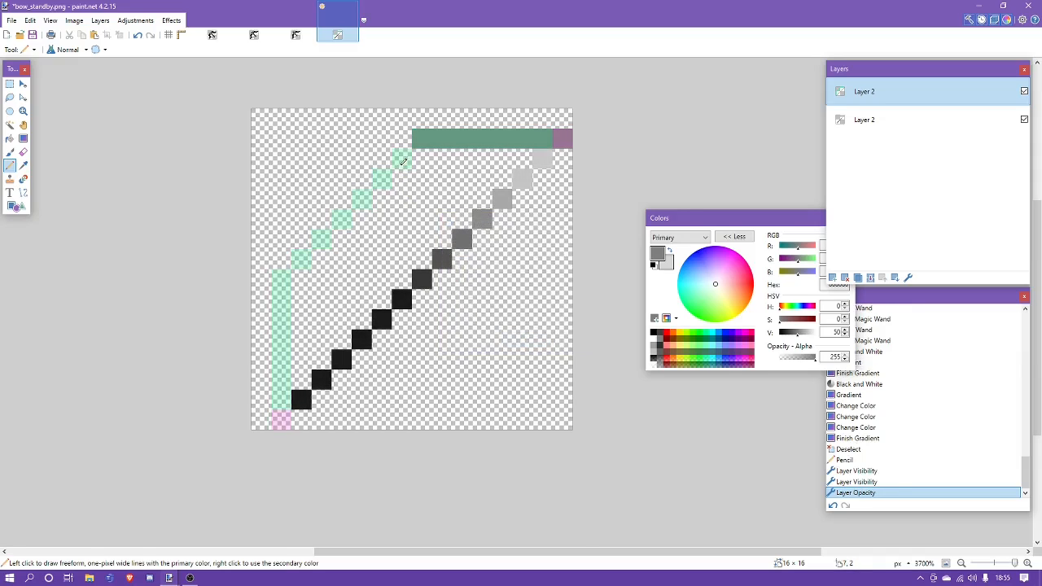
left_click(402, 164)
left_click(382, 178)
key("ctrl+z")
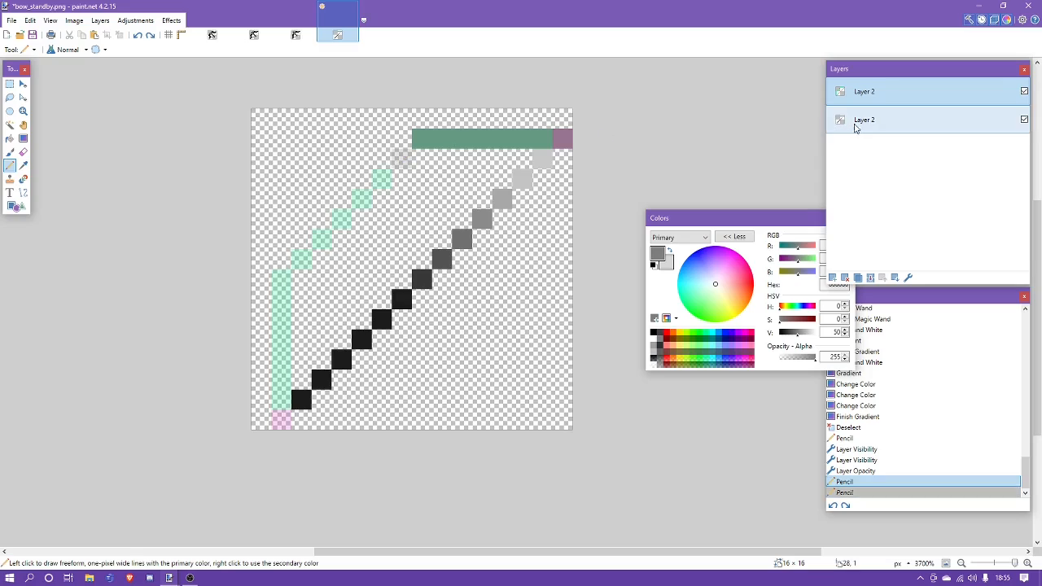
key("ctrl+z")
Trace the guide's diagonal, vertical limb and lower corner pixel in grey on the layer beneath the guide
left_click(862, 123)
left_click(402, 158)
left_click(382, 178)
left_click(361, 198)
left_click(341, 219)
left_click(321, 238)
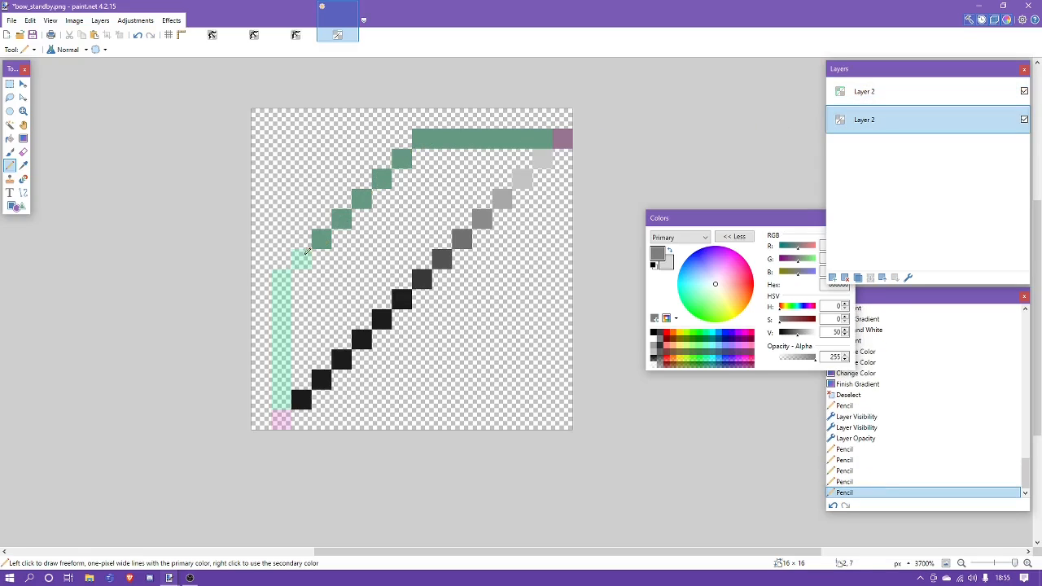
left_click(300, 259)
left_click_drag(281, 279, 281, 399)
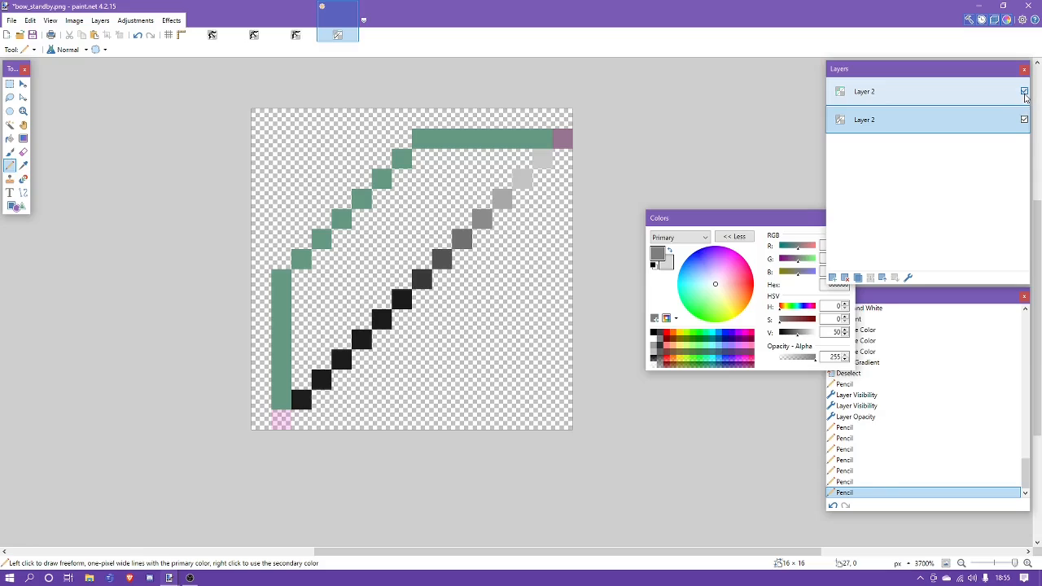
left_click(1024, 92)
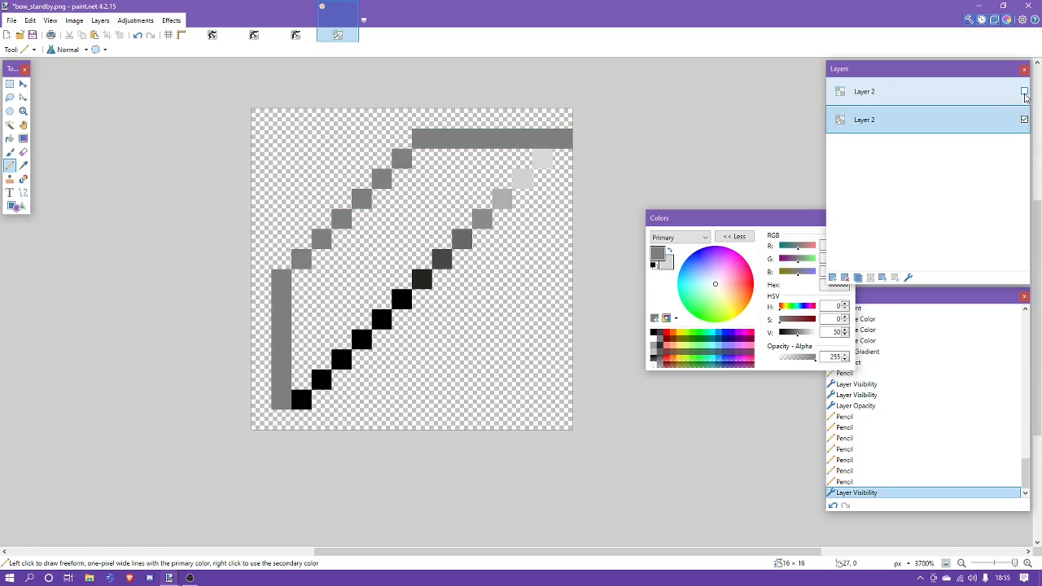
left_click(1024, 93)
left_click(281, 419)
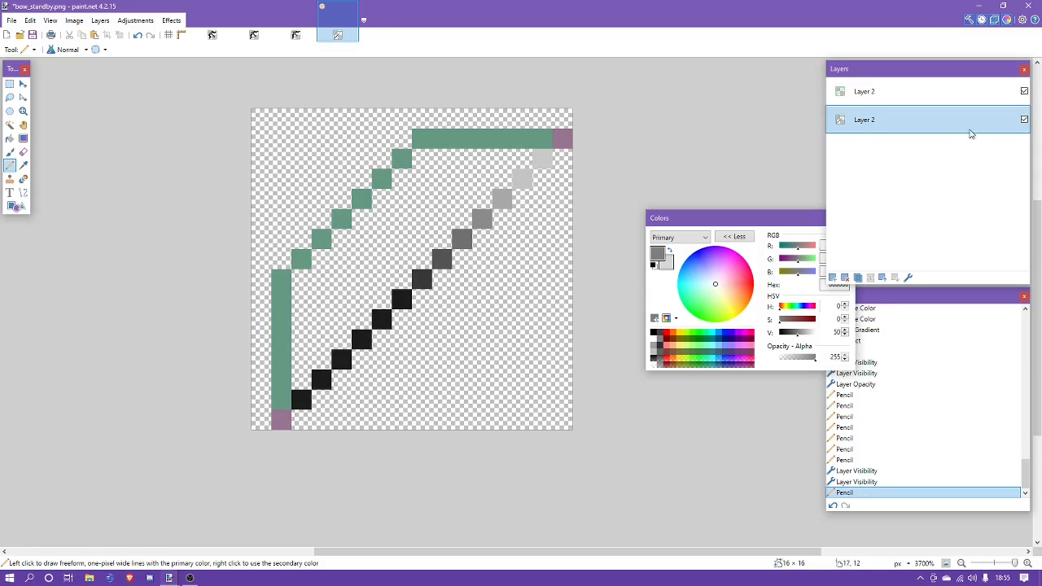
Hide the green and pink guide layer and delete it, keeping only the layer with the grey bow
left_click(1024, 91)
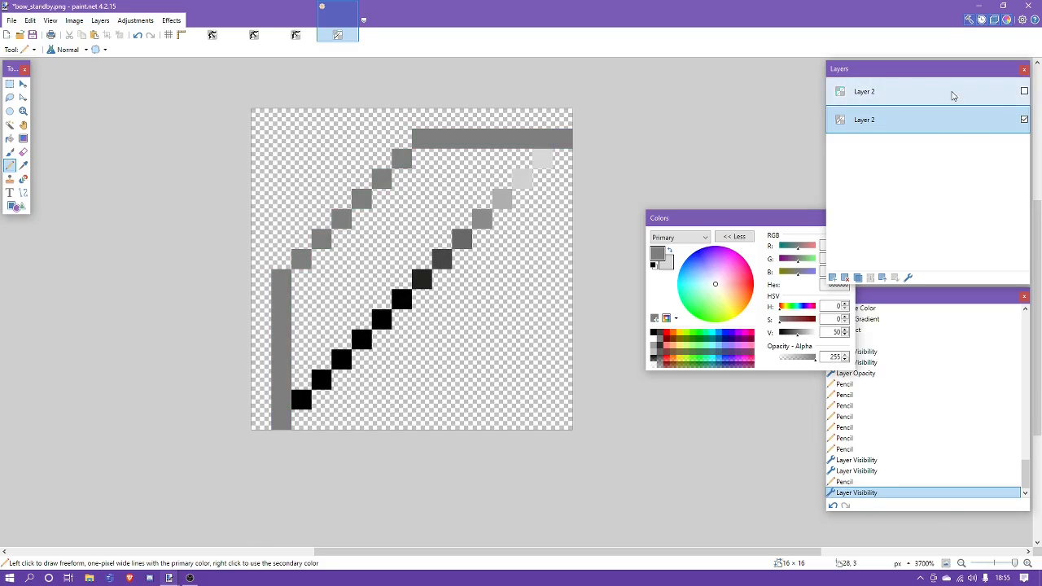
left_click(953, 96)
left_click(845, 277)
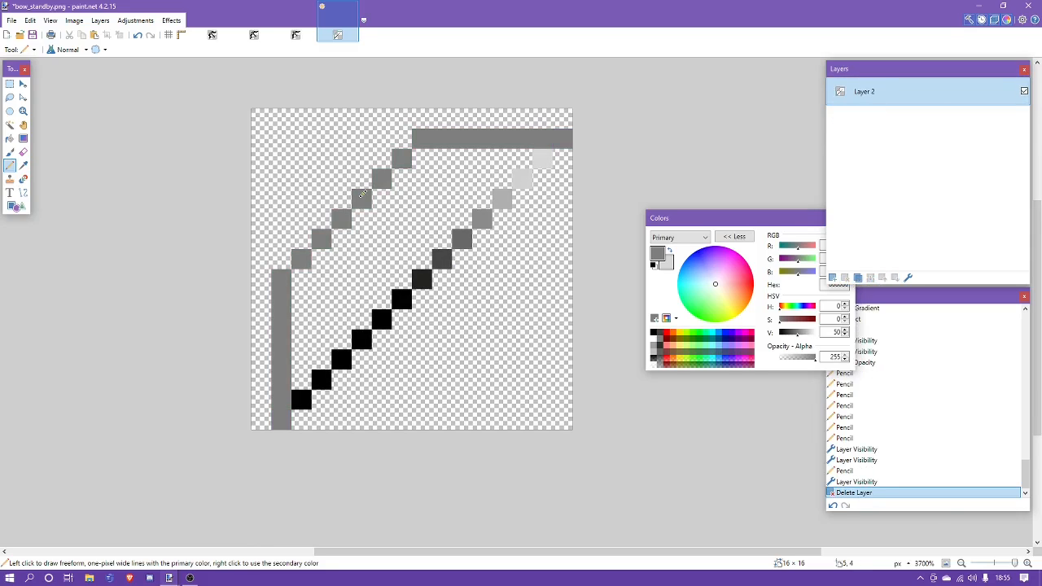
Thicken the bow to two pixels in grey, outside both straight limbs and along the diagonal's inner edge
scroll(243, 359, "down", 2)
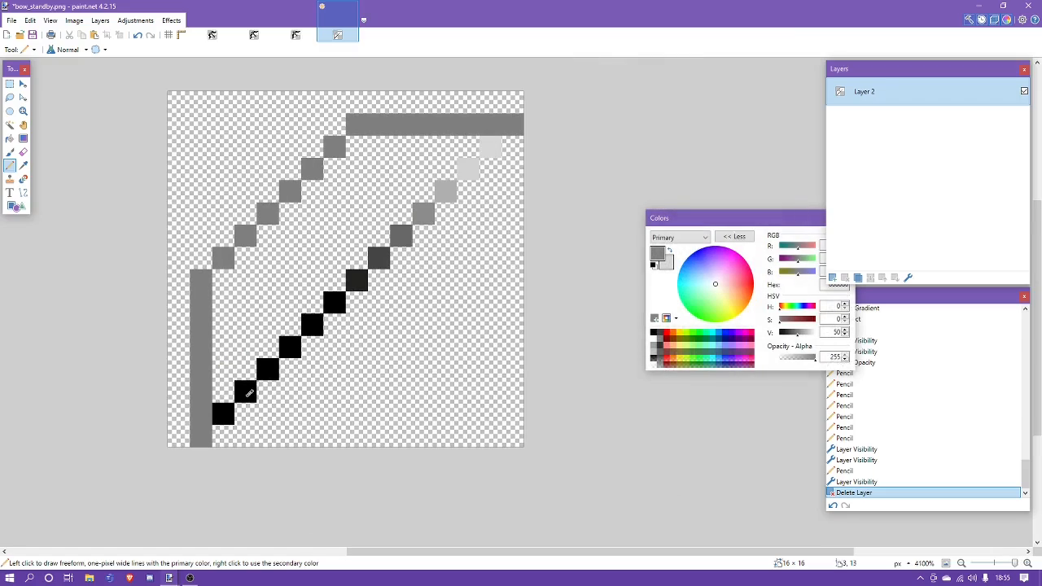
left_click_drag(184, 402, 183, 293)
left_click(223, 280)
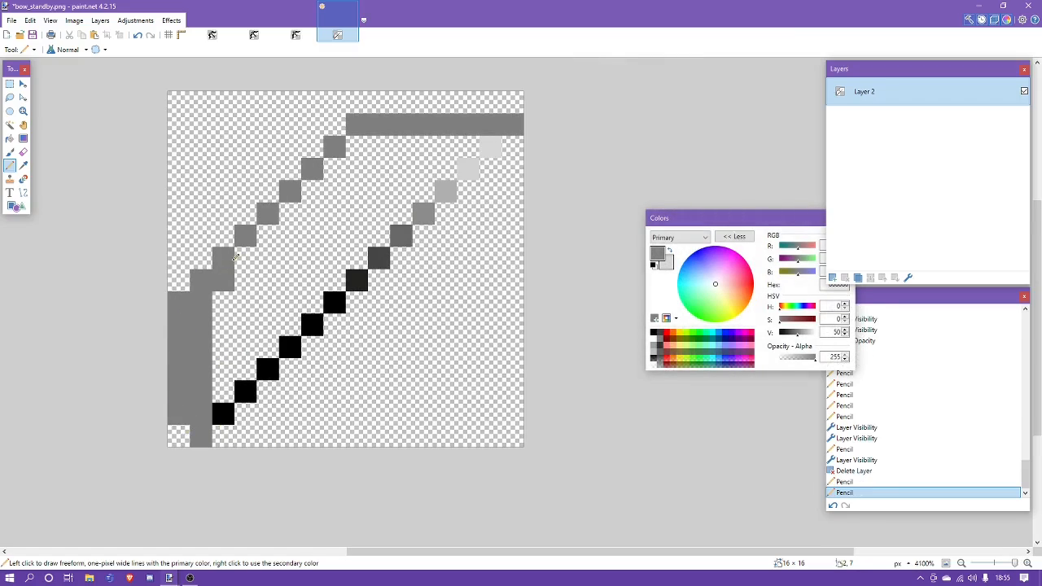
left_click(245, 257)
left_click(270, 235)
left_click(290, 213)
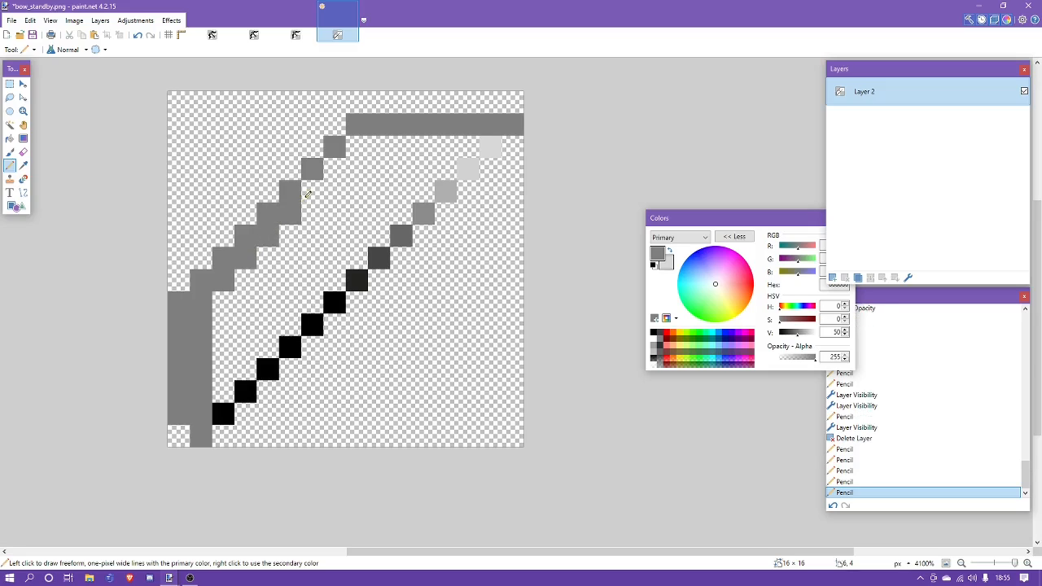
left_click(313, 192)
left_click(334, 169)
left_click(357, 147)
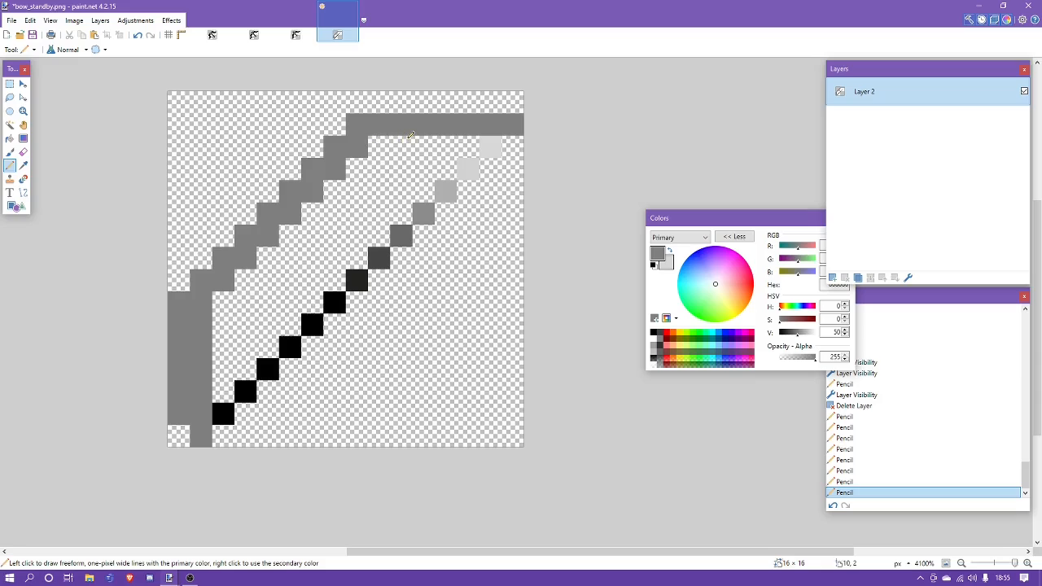
key("ctrl+z")
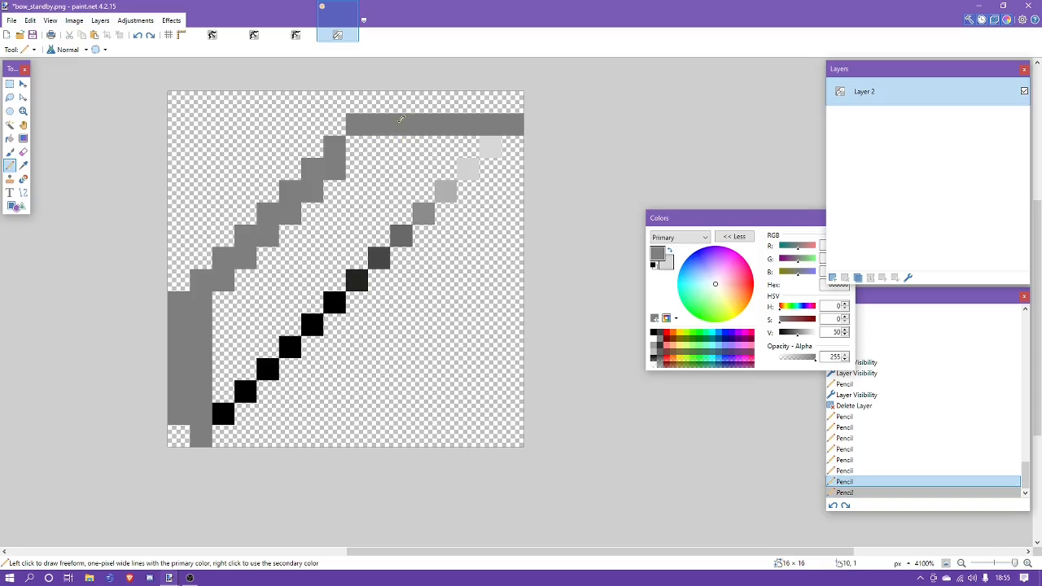
left_click(362, 144)
left_click_drag(386, 104, 474, 95)
left_click(489, 98)
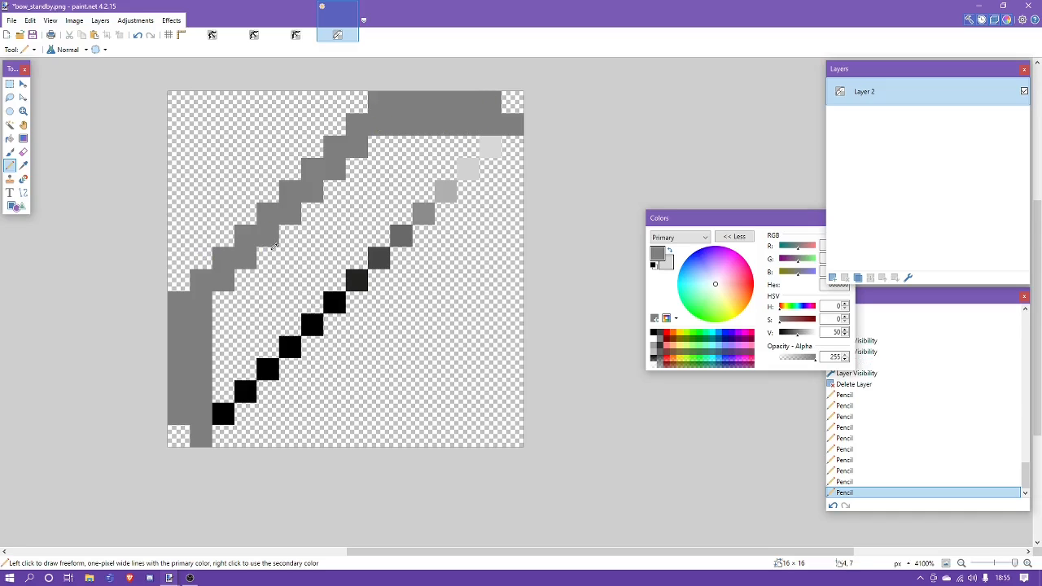
Build up the bow's two bends with extra grey pixels on their inner and outer edges
left_click_drag(231, 296, 225, 310)
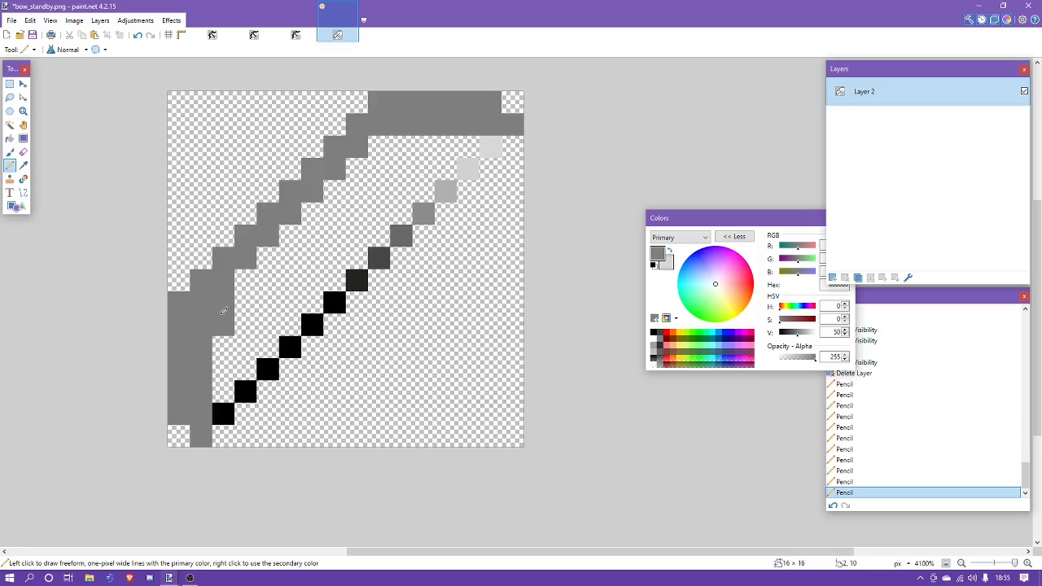
left_click(247, 285)
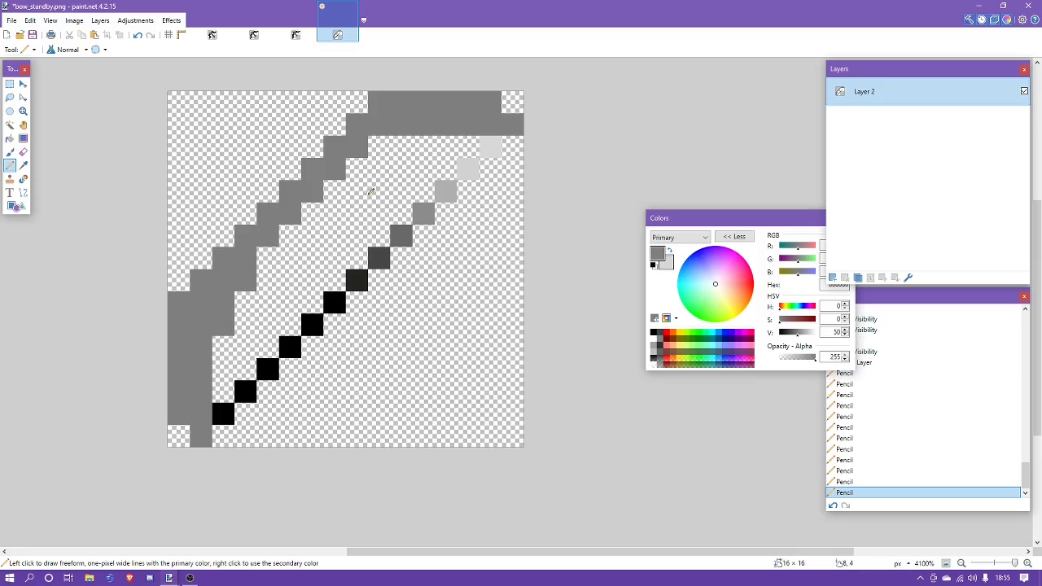
left_click_drag(380, 146, 402, 146)
left_click(357, 169)
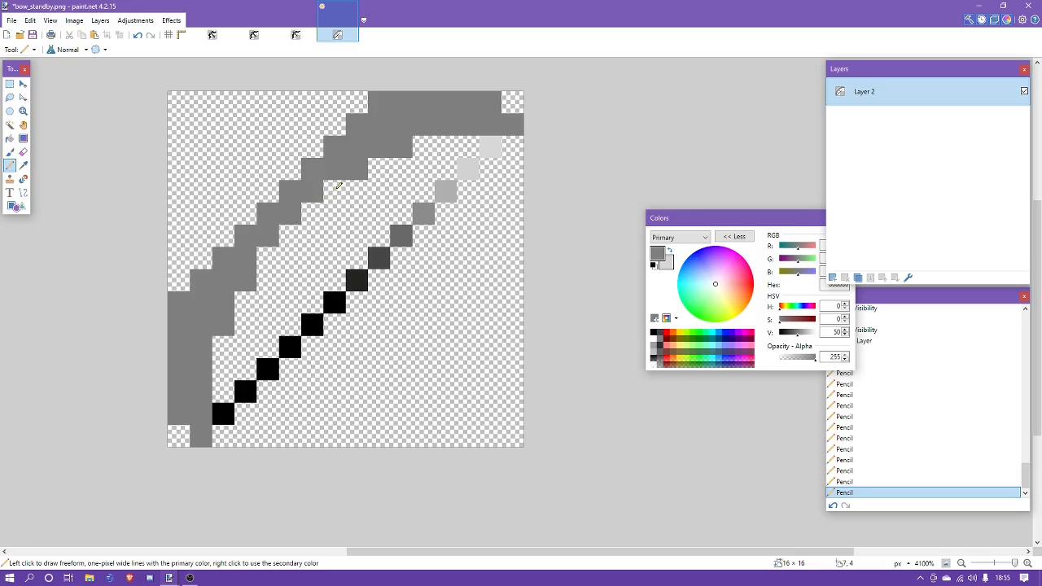
left_click(224, 235)
left_click(245, 214)
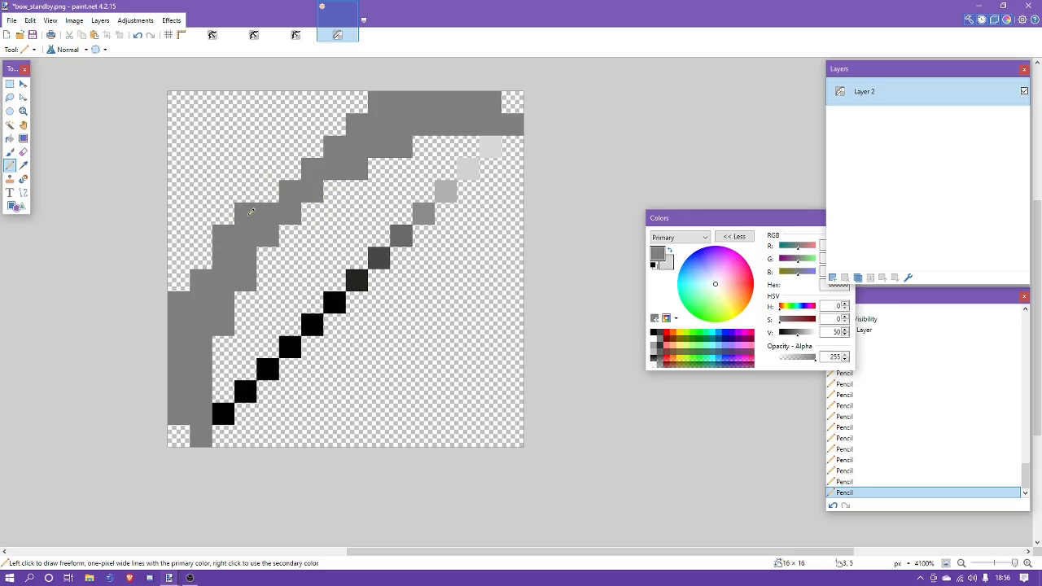
left_click(335, 124)
left_click(312, 147)
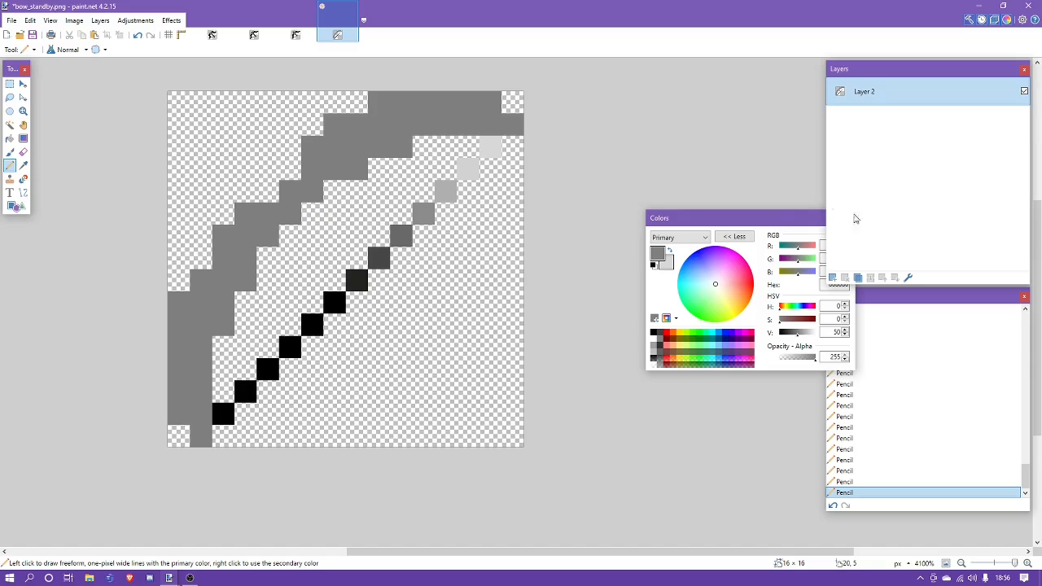
Try a diagonal of three orange FF6A00 pixels from the bow's middle to the string, and undo it
left_click(681, 341)
left_click(669, 333)
left_click(317, 213)
left_click(339, 238)
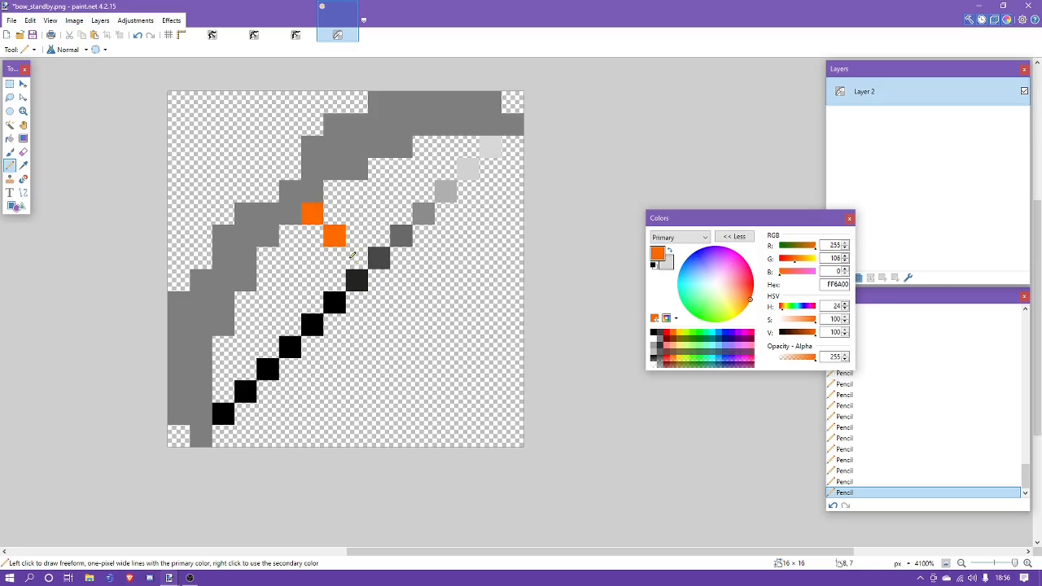
left_click(355, 258)
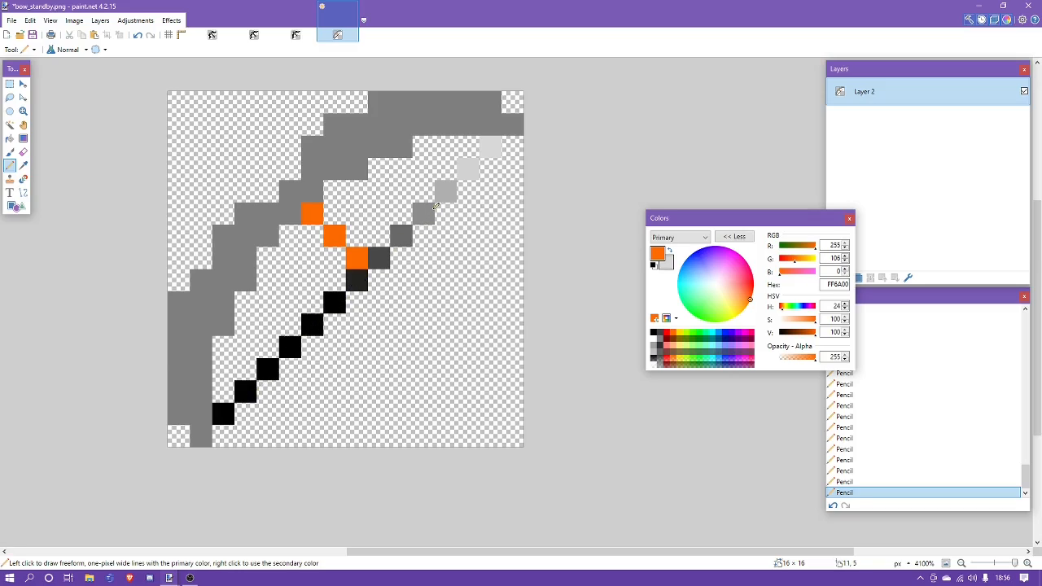
key("ctrl+z")
key("ctrl+z")
key("ctrl+z")
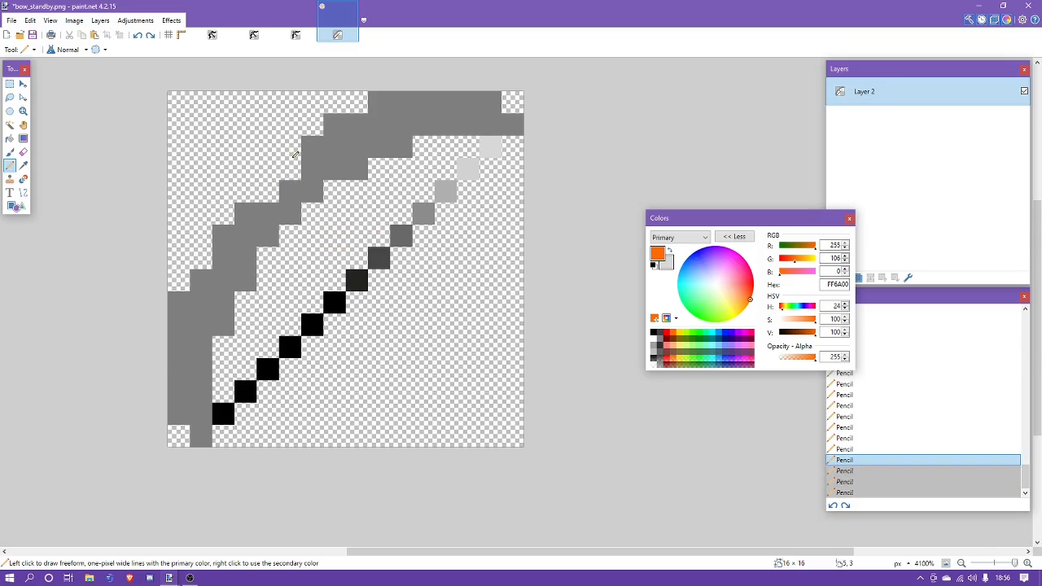
Select the whole grey bow body with the Magic Wand and add a new layer above it
left_click(10, 124)
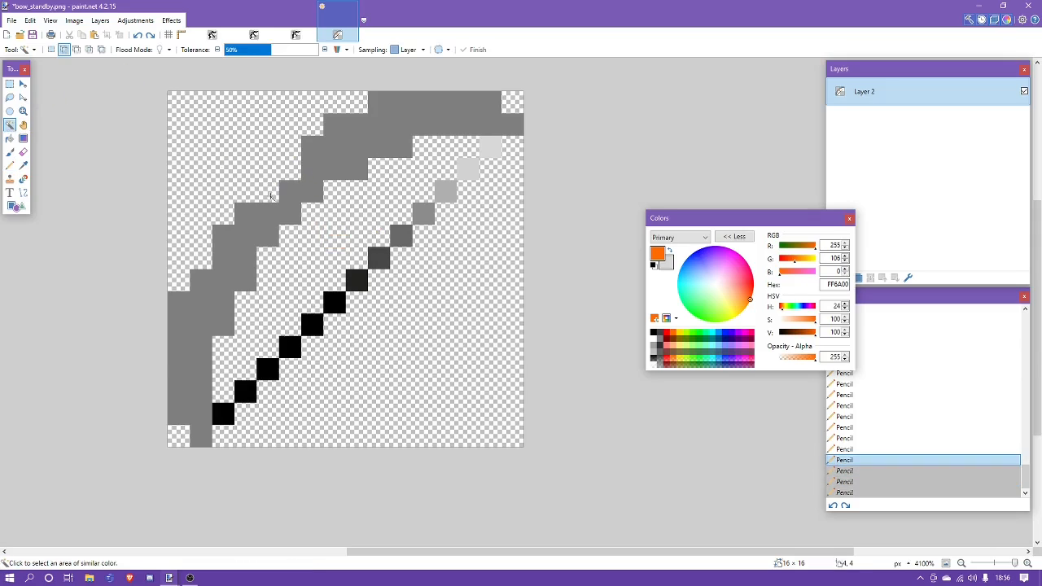
left_click(259, 222)
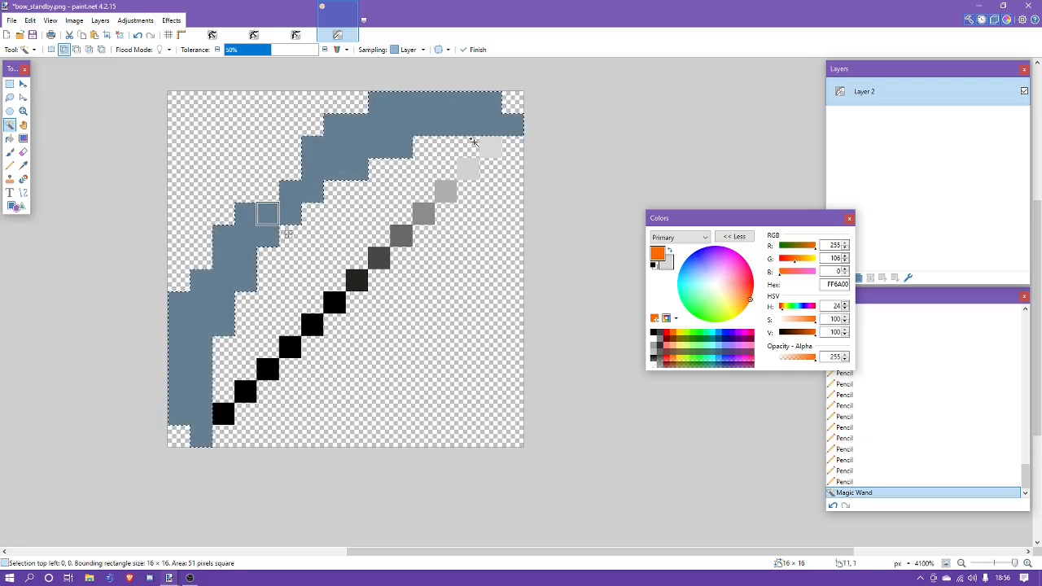
left_click(918, 241)
left_click(833, 278)
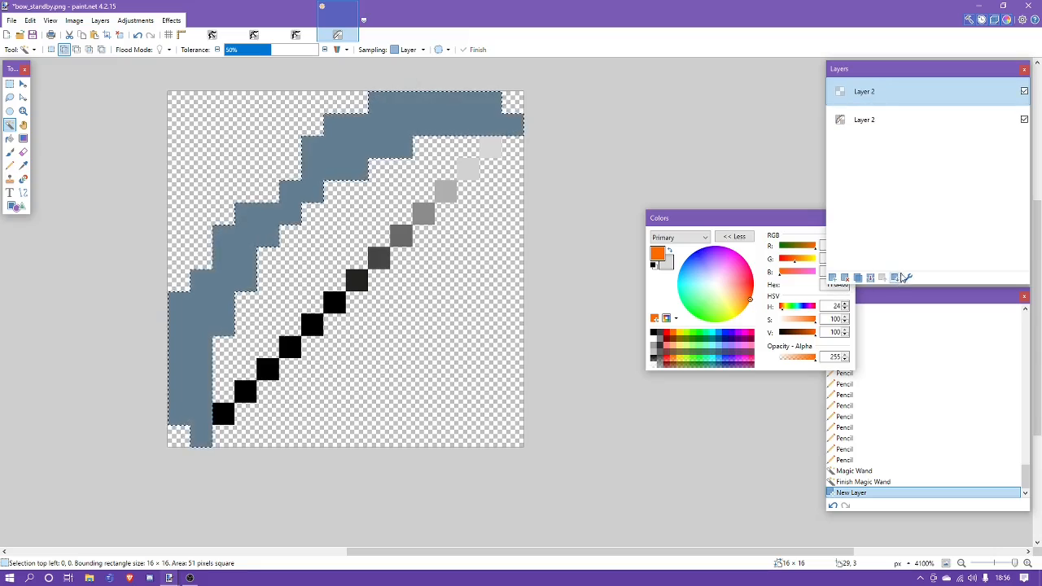
Paint the selected bow shape fully in orange FFAB05 on the new layer with the Paintbrush
mouse_move(747, 310)
left_mouse_down()
mouse_move(736, 313)
mouse_move(744, 308)
left_mouse_up()
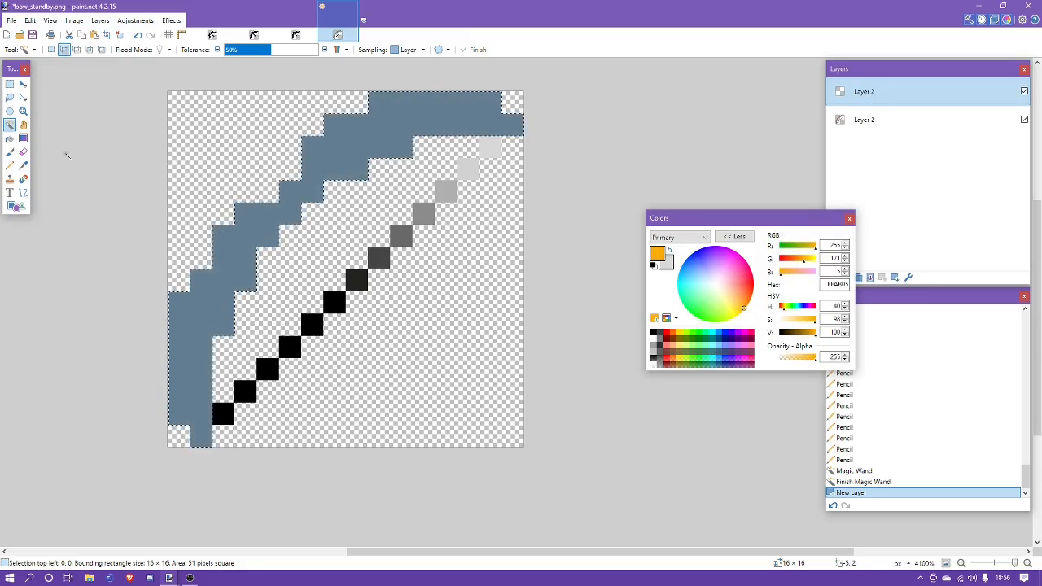
left_click(10, 152)
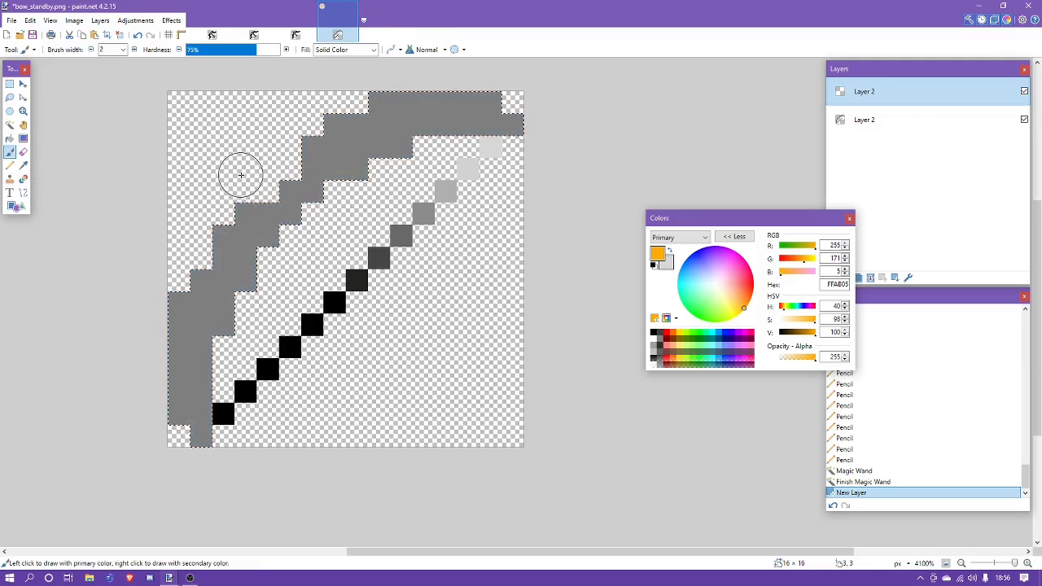
mouse_move(310, 245)
left_mouse_down()
mouse_move(348, 118)
mouse_move(216, 123)
mouse_move(399, 167)
left_mouse_up()
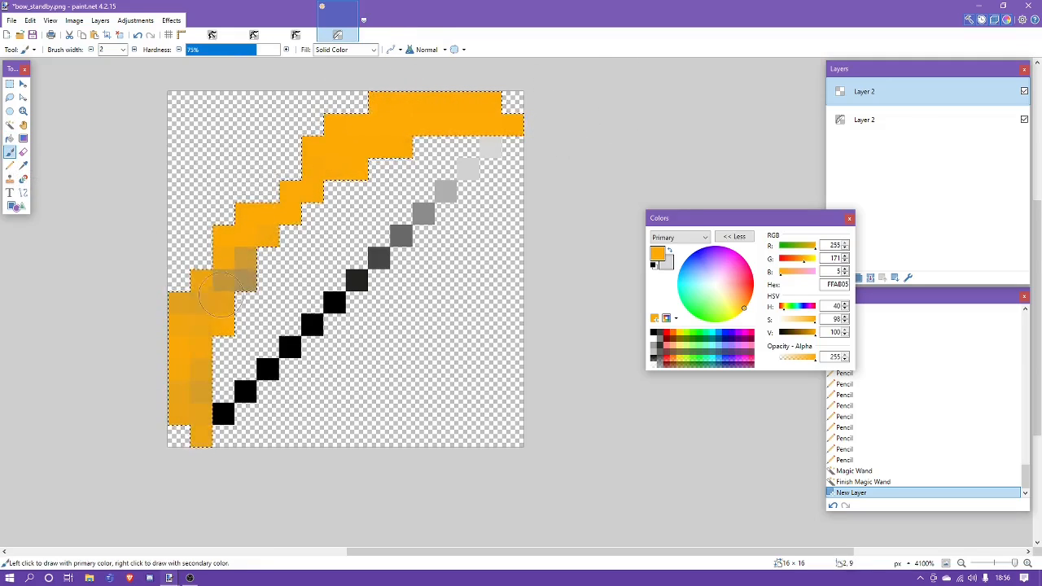
left_click_drag(247, 307, 244, 280)
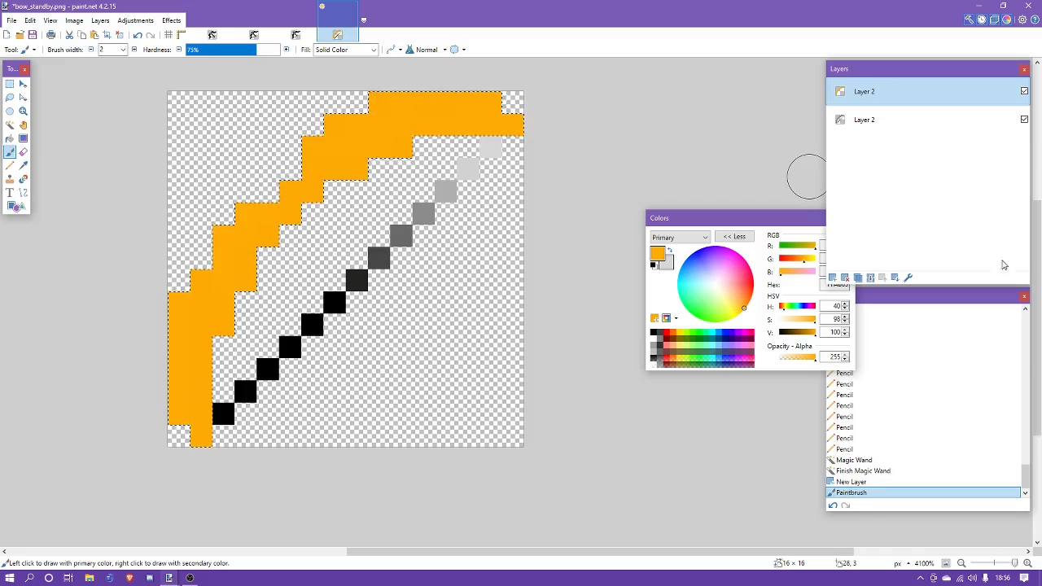
Set the orange layer's blend mode to Overlay
left_click(911, 277)
left_click(468, 293)
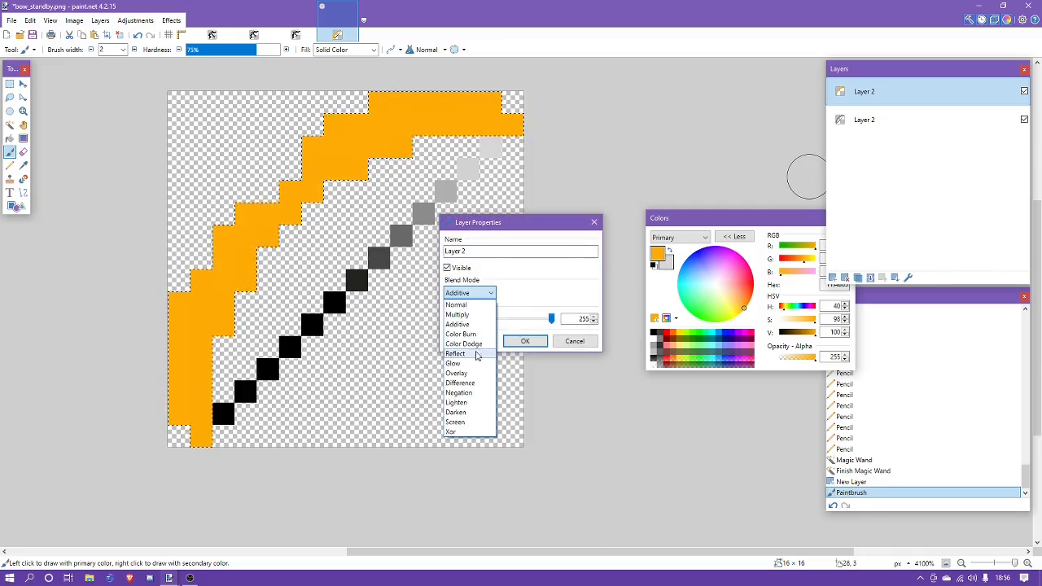
left_click(468, 374)
left_click(525, 341)
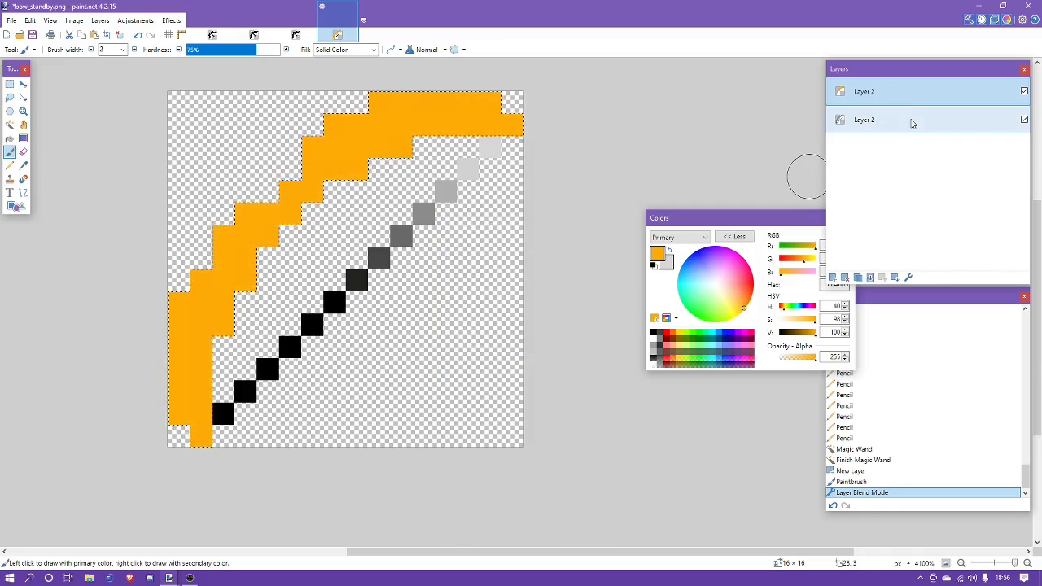
Hide the orange layer and make the grey bow layer active
left_click(1024, 91)
left_click(930, 123)
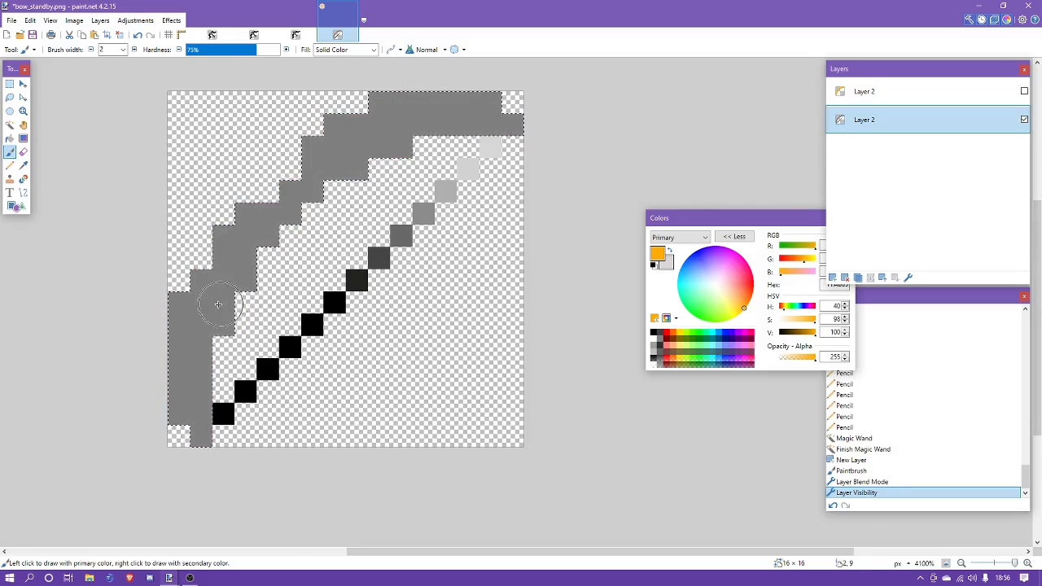
scroll(196, 297, "up", 2)
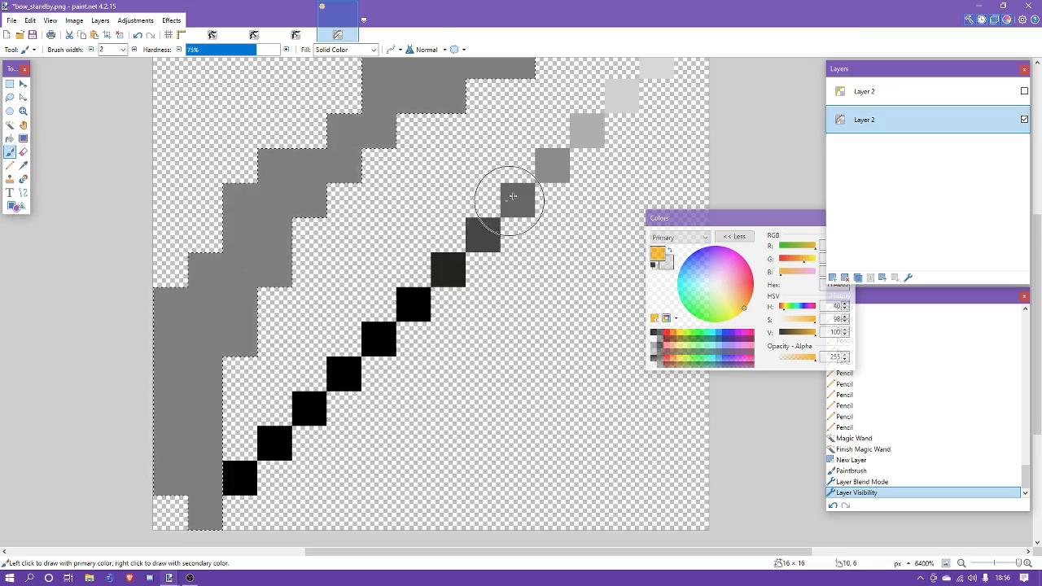
scroll(504, 244, "up", 2)
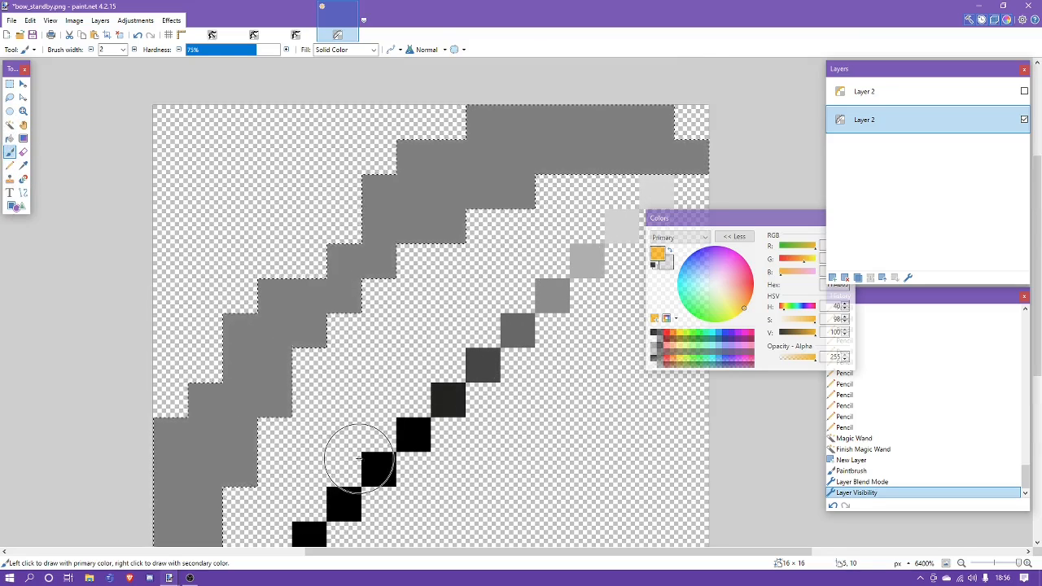
scroll(358, 458, "down", 2)
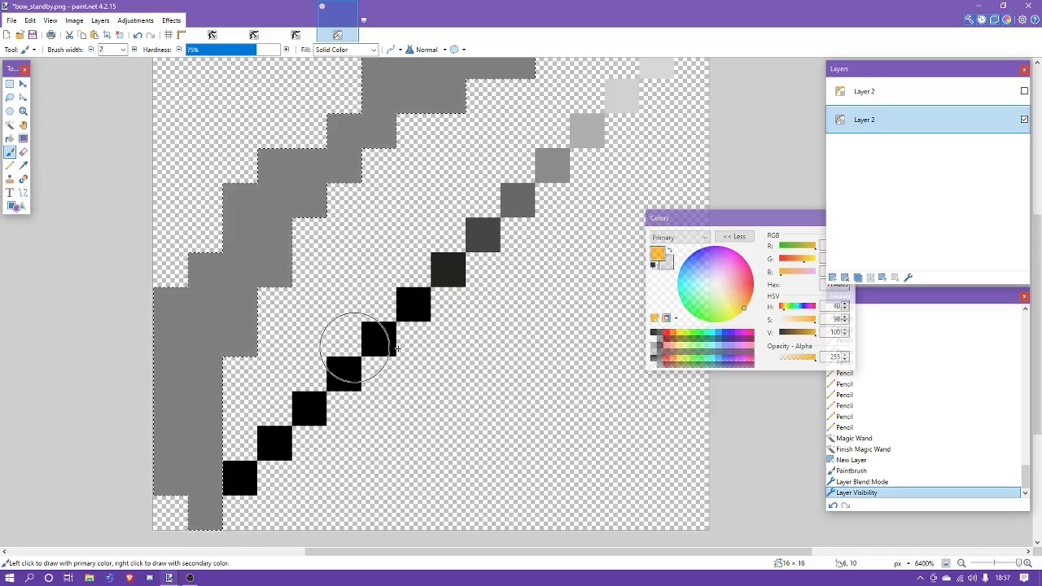
Shade the bow's outer edge with darker grey 707070 pixels, from the lower tip up towards the middle
left_click(660, 333)
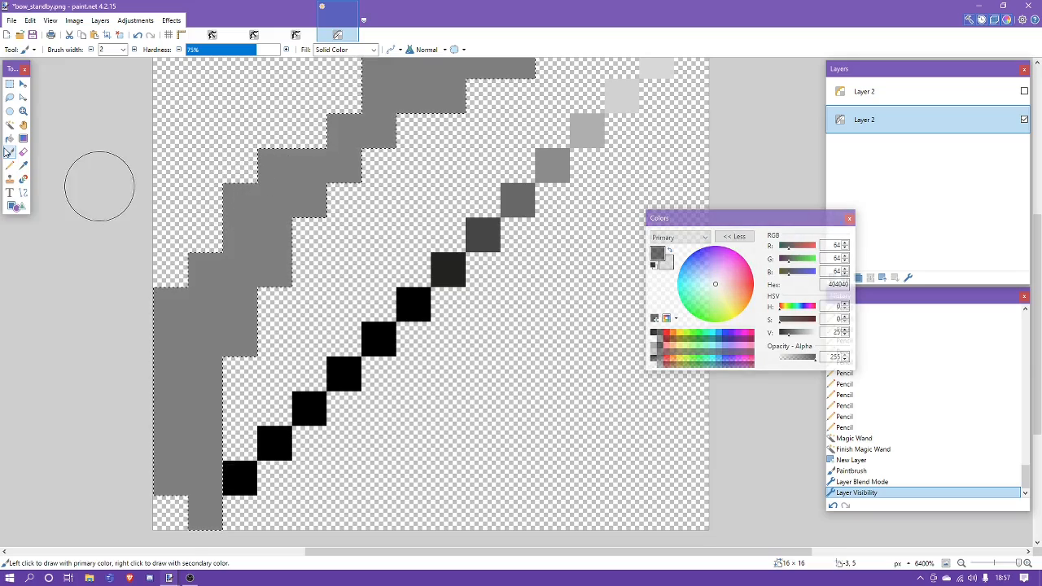
left_click(10, 165)
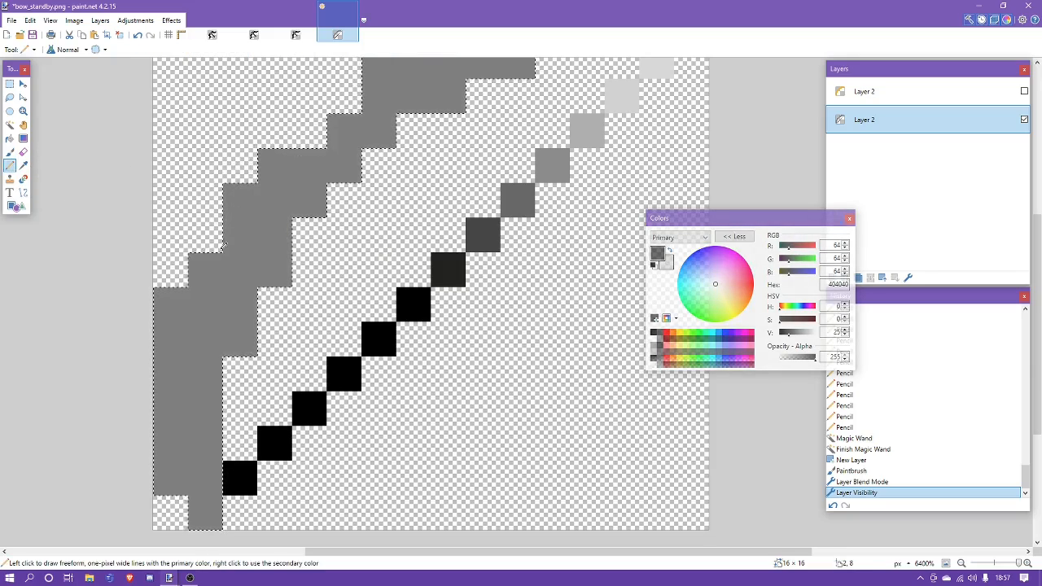
left_click(23, 165)
left_click(171, 268)
left_click(797, 335)
left_click(9, 165)
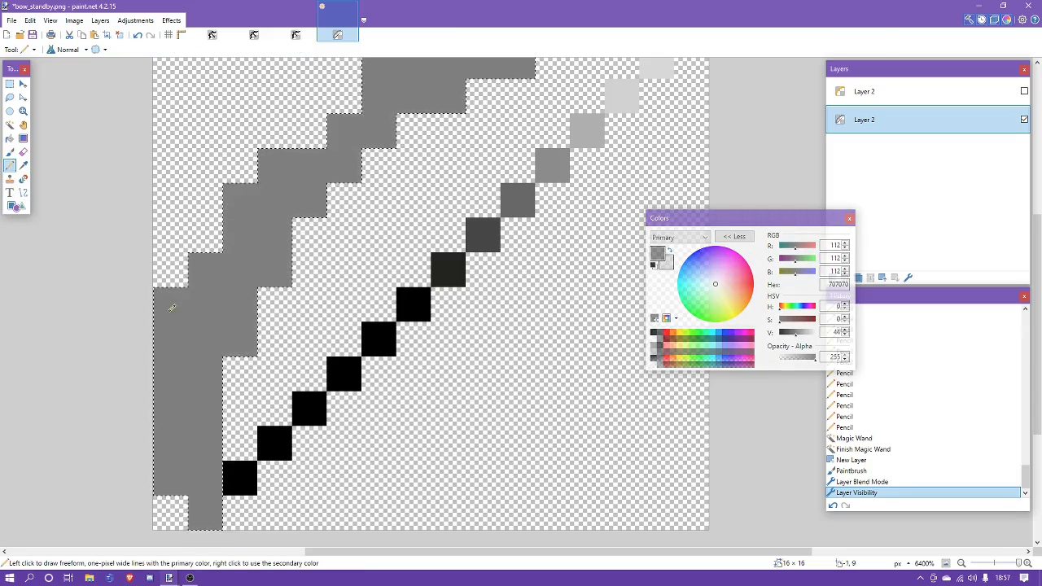
left_click_drag(175, 467, 176, 477)
left_click(204, 508)
left_click_drag(179, 352, 181, 301)
left_click(204, 269)
left_click_drag(232, 237, 245, 198)
left_click_drag(268, 201, 277, 167)
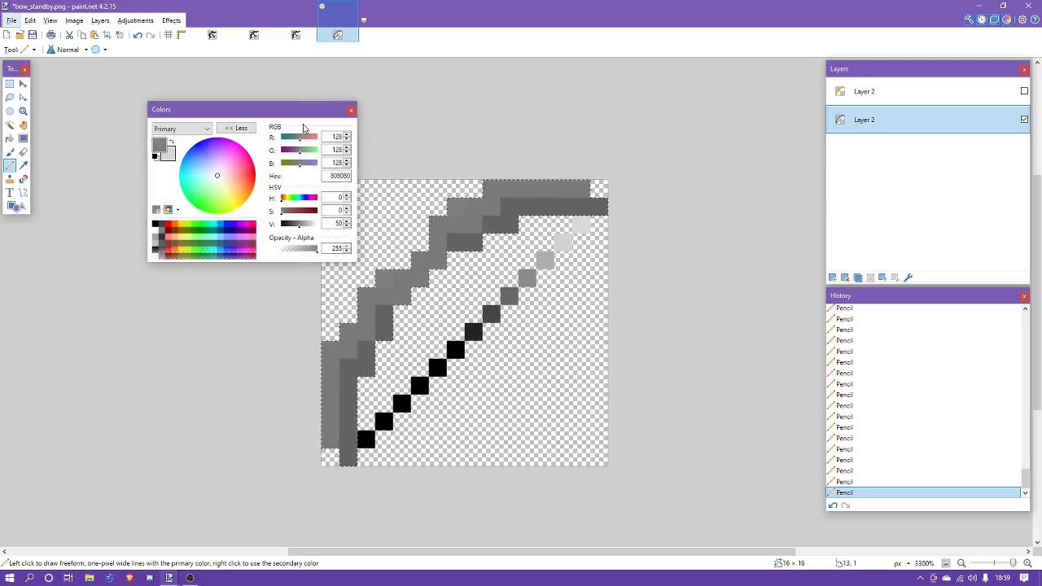
Show the orange overlay layer again and clear the selection
left_click_drag(301, 109, 209, 116)
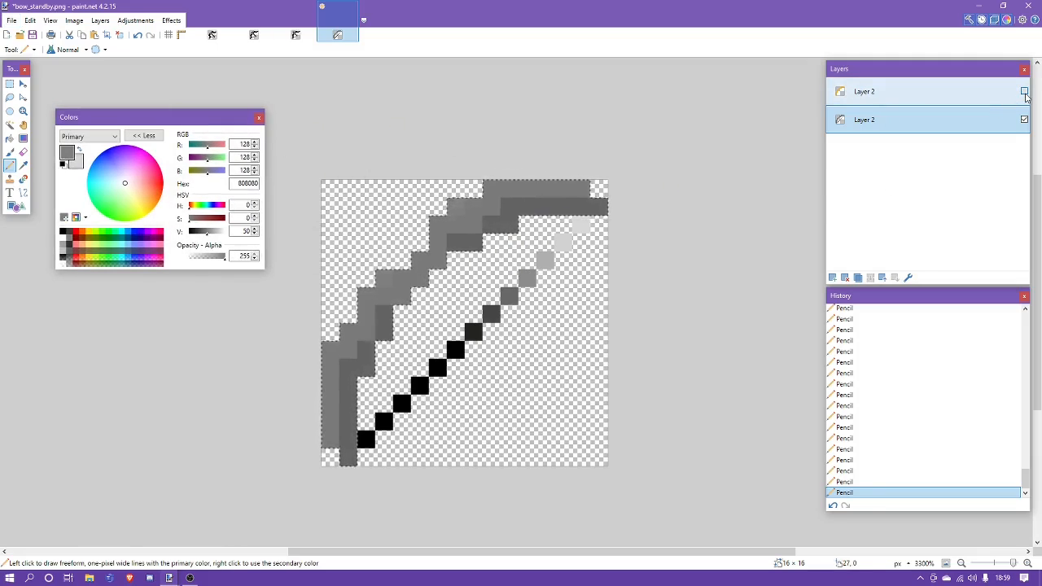
left_click(1024, 92)
key("ctrl+d")
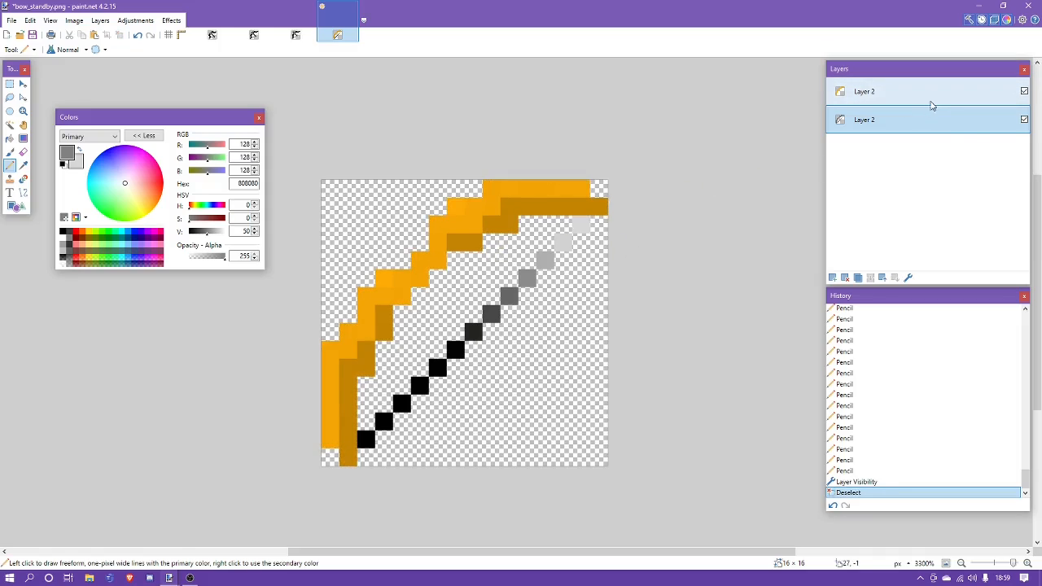
Select the bow body on the grey layer, darken it and raise its contrast with Brightness / Contrast, and deselect
left_click(10, 124)
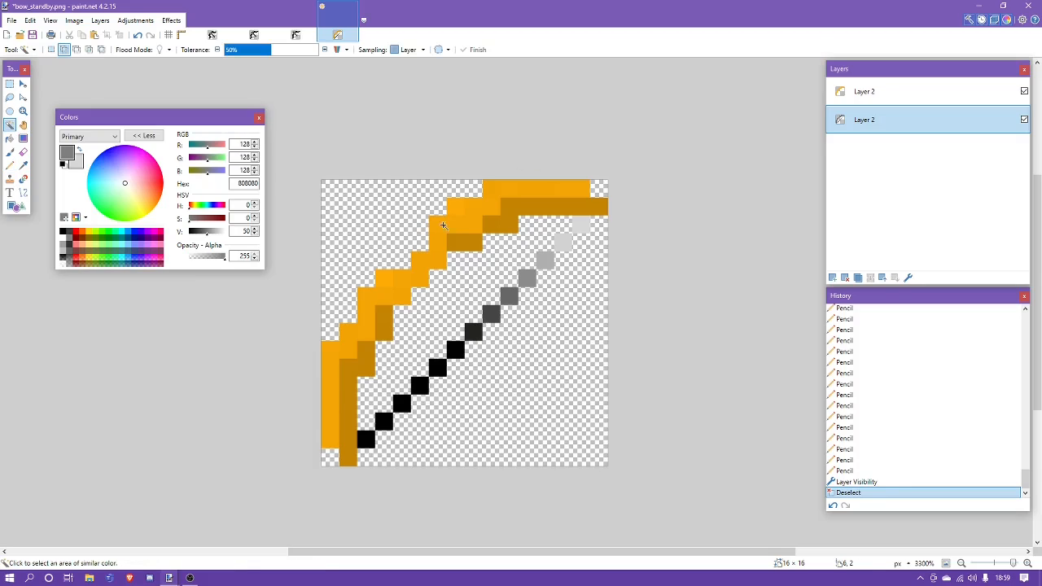
left_click(455, 224)
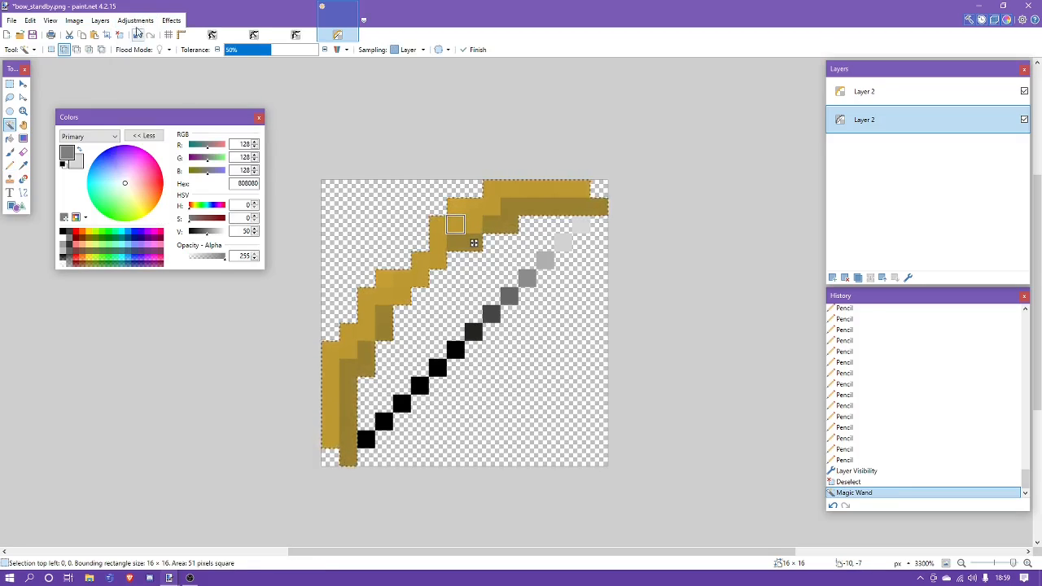
left_click(135, 20)
left_click(138, 78)
left_click_drag(497, 248, 677, 215)
left_click_drag(673, 262, 631, 267)
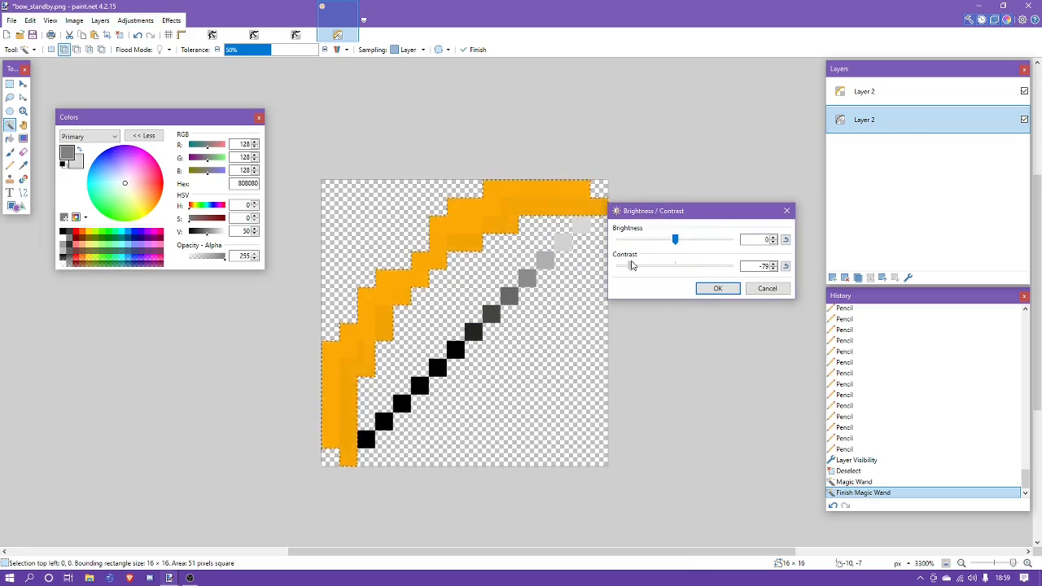
mouse_move(675, 240)
left_mouse_down()
mouse_move(650, 244)
mouse_move(671, 245)
mouse_move(668, 268)
mouse_move(700, 269)
left_mouse_up()
left_click(705, 292)
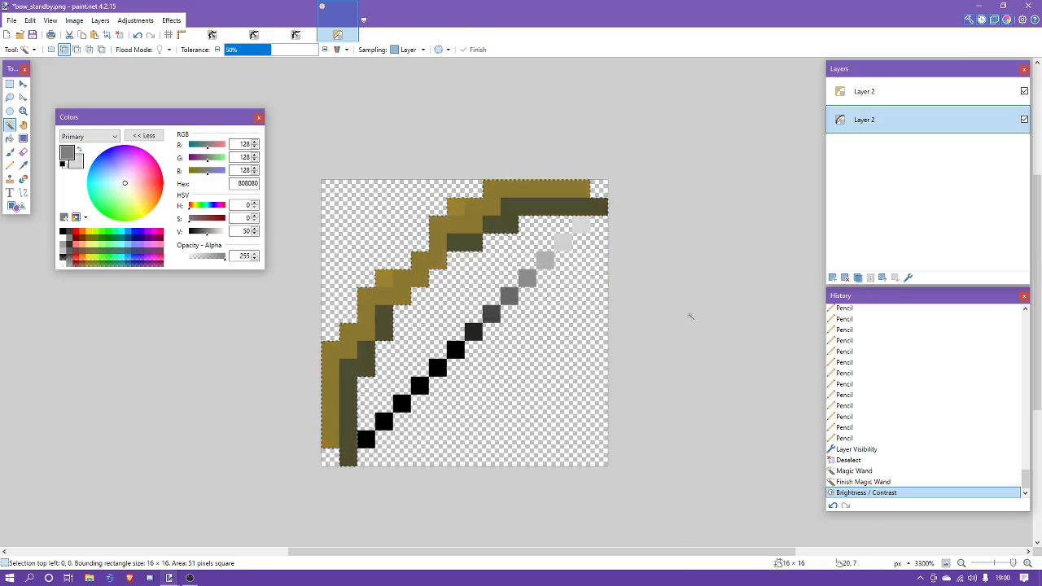
key("ctrl+d")
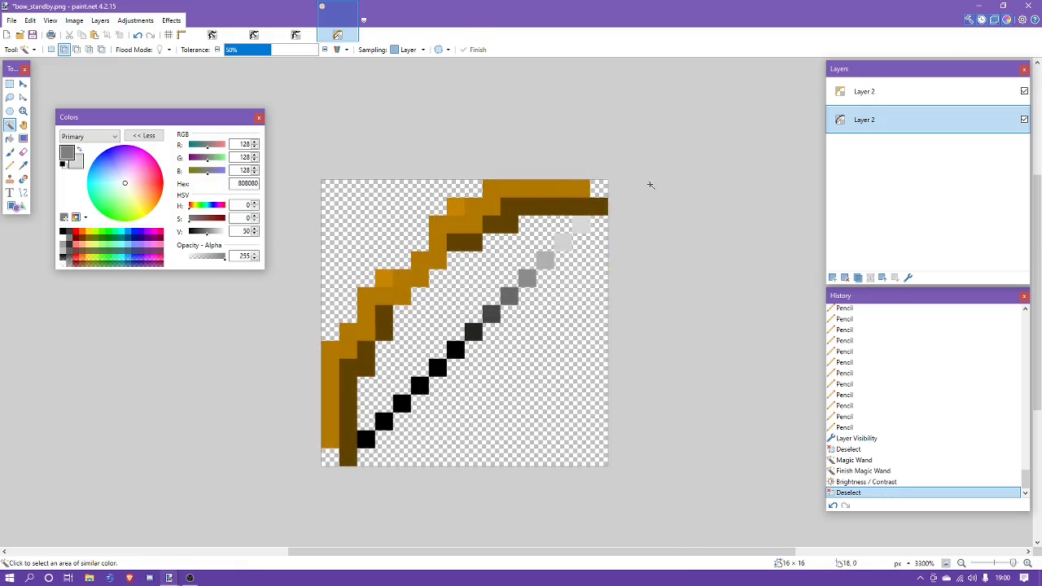
Compare the bow's shading with the orange overlay layer hidden and shown, and return to the grey layer
left_click(865, 99)
left_click(865, 122)
scroll(553, 248, "up", 2)
left_click(912, 90)
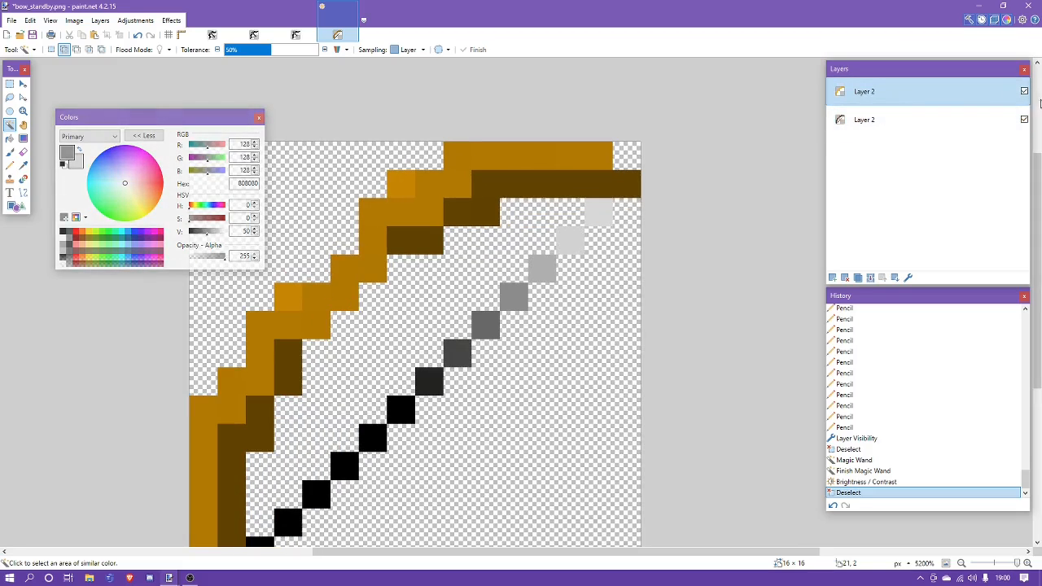
left_click(1023, 92)
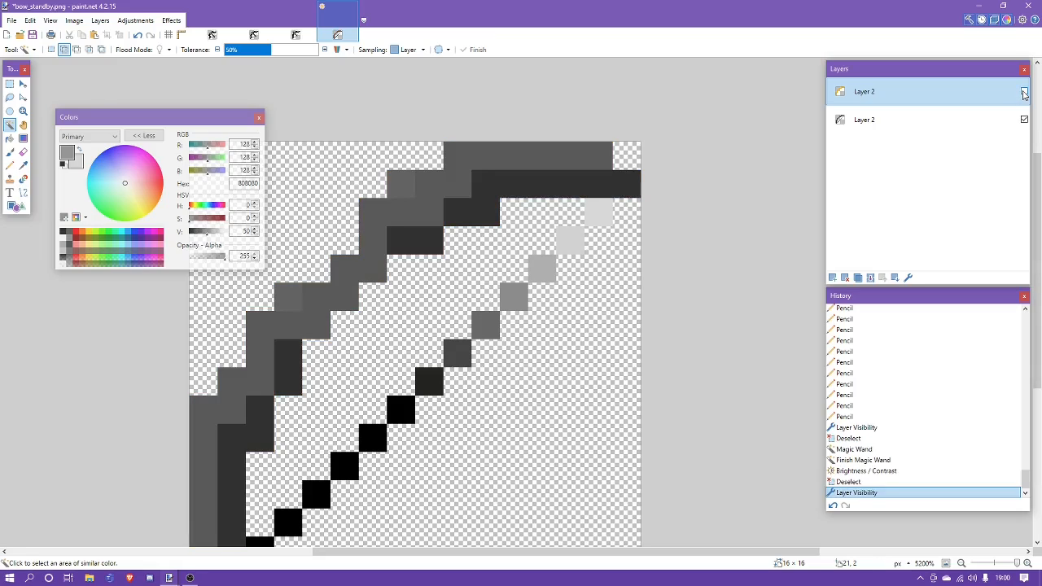
left_click(1023, 92)
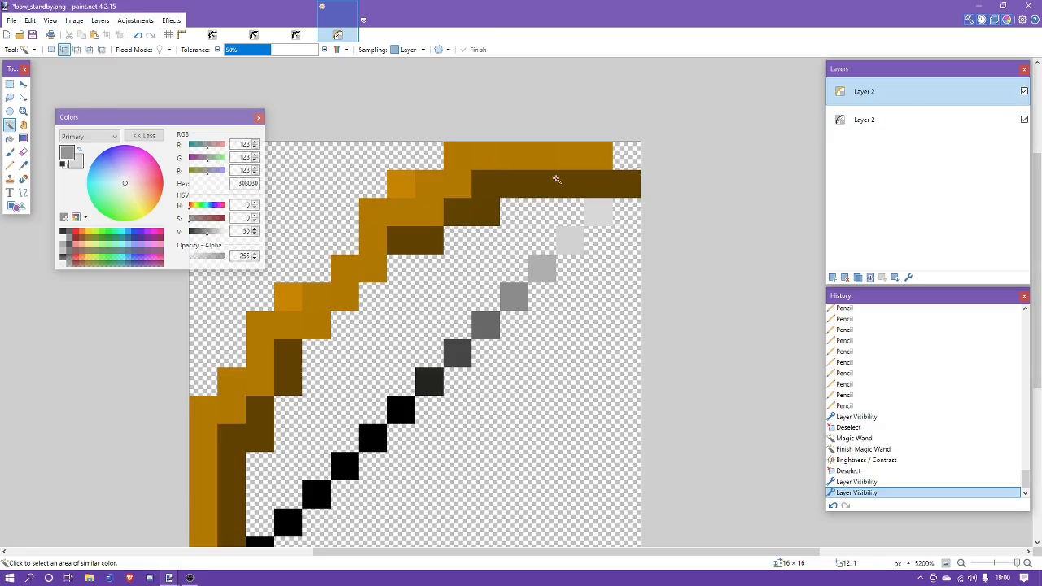
left_click(919, 126)
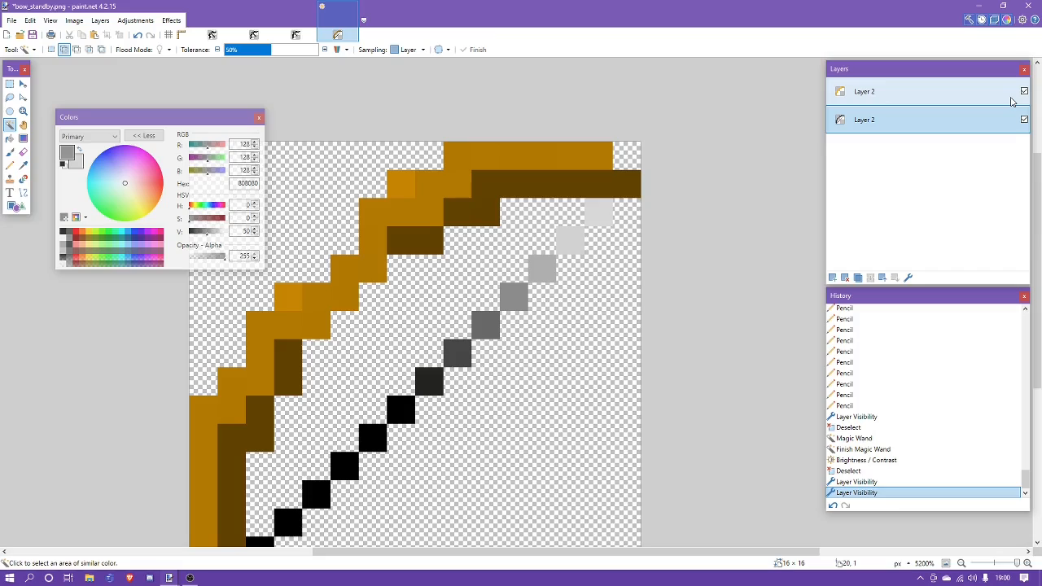
left_click(887, 101)
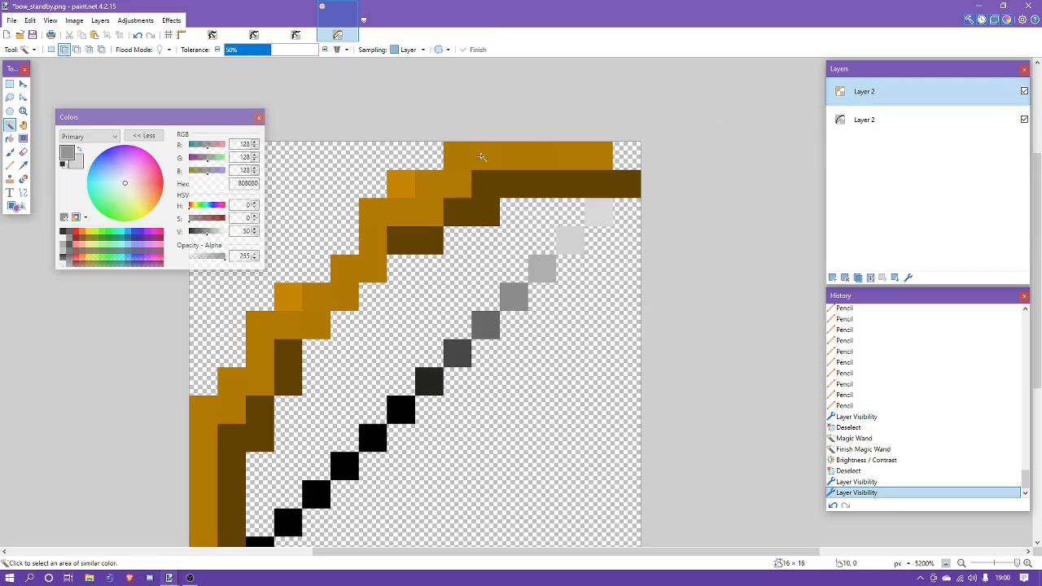
left_click(887, 119)
Try lighter grey 999999 pixels on the inner edge of the upper bend, and undo them
left_click(210, 231)
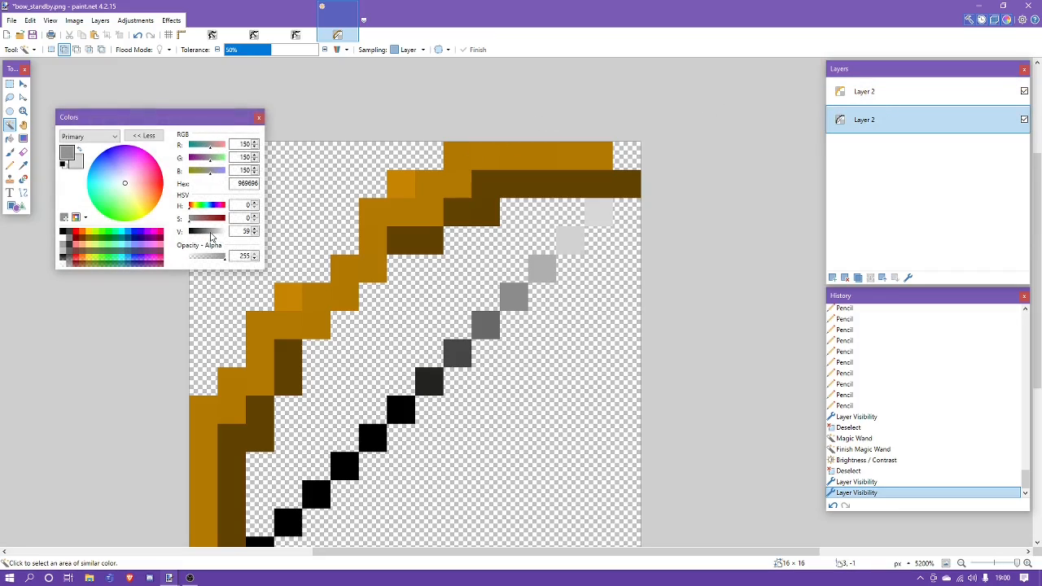
left_click(10, 165)
left_click_drag(403, 237, 432, 239)
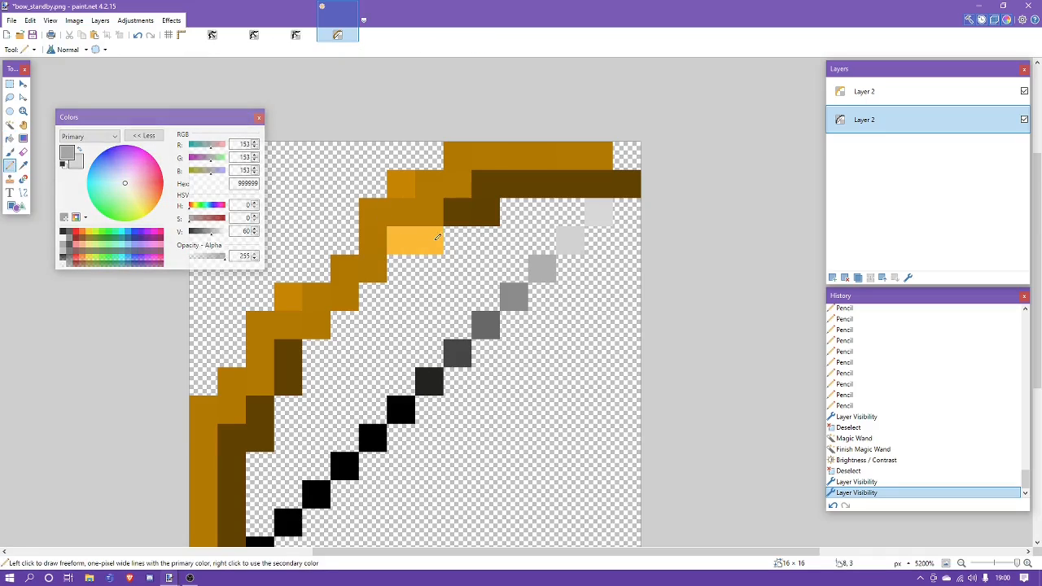
key("ctrl+z")
left_click(209, 233)
left_click(206, 233)
key("ctrl+y")
key("ctrl+z")
Lighten the upper limb's inner edge with grey 565656 pixels, from the bend to the tip
left_click(197, 232)
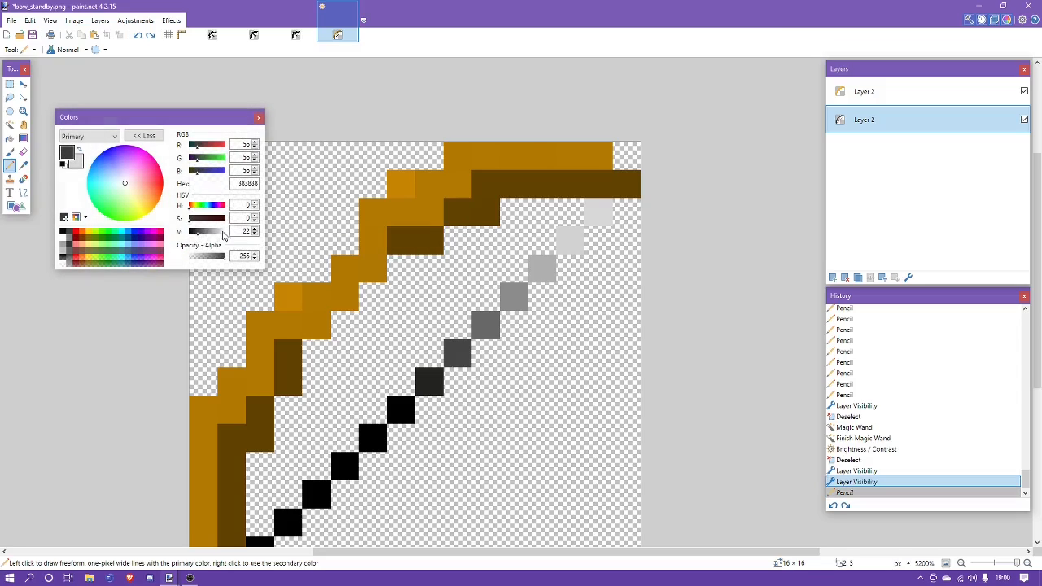
left_click(202, 233)
mouse_move(400, 240)
left_mouse_down()
mouse_move(447, 238)
mouse_move(448, 218)
mouse_move(482, 210)
mouse_move(490, 191)
mouse_move(620, 176)
left_mouse_up()
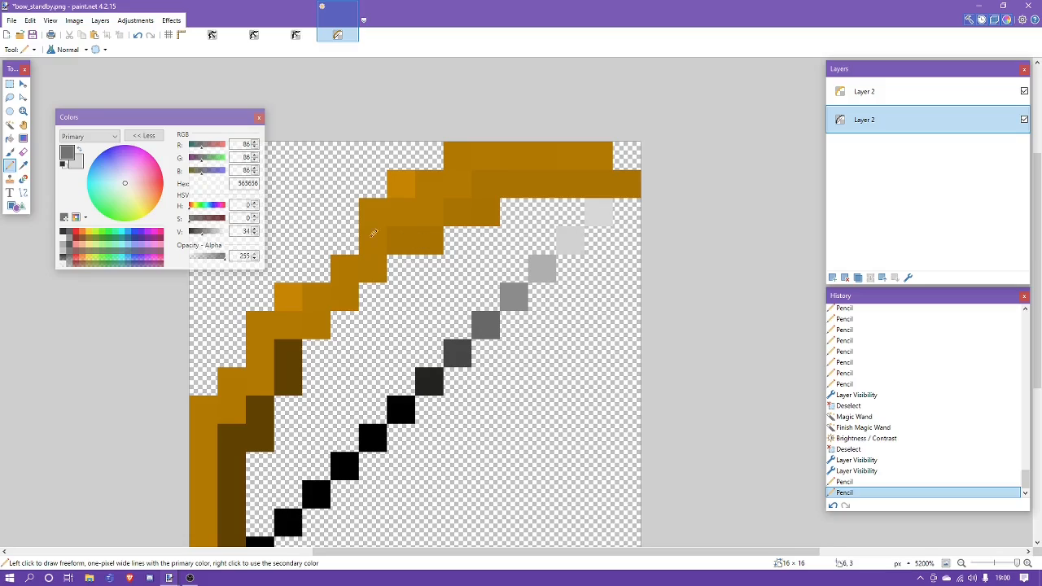
Shade the inner edge around the upper bend in a darker grey, and retouch the edge near the tip with grey 545454
left_click(200, 232)
mouse_move(429, 240)
left_mouse_down()
mouse_move(416, 236)
mouse_move(525, 183)
left_mouse_up()
left_click_drag(200, 233, 201, 232)
left_click(542, 184)
key("ctrl+z")
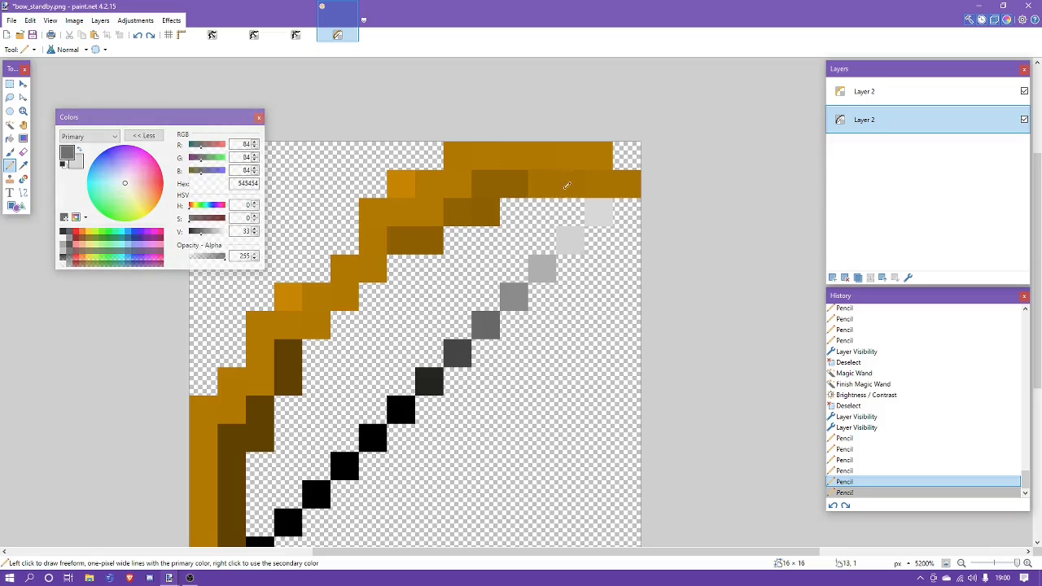
left_click(602, 183)
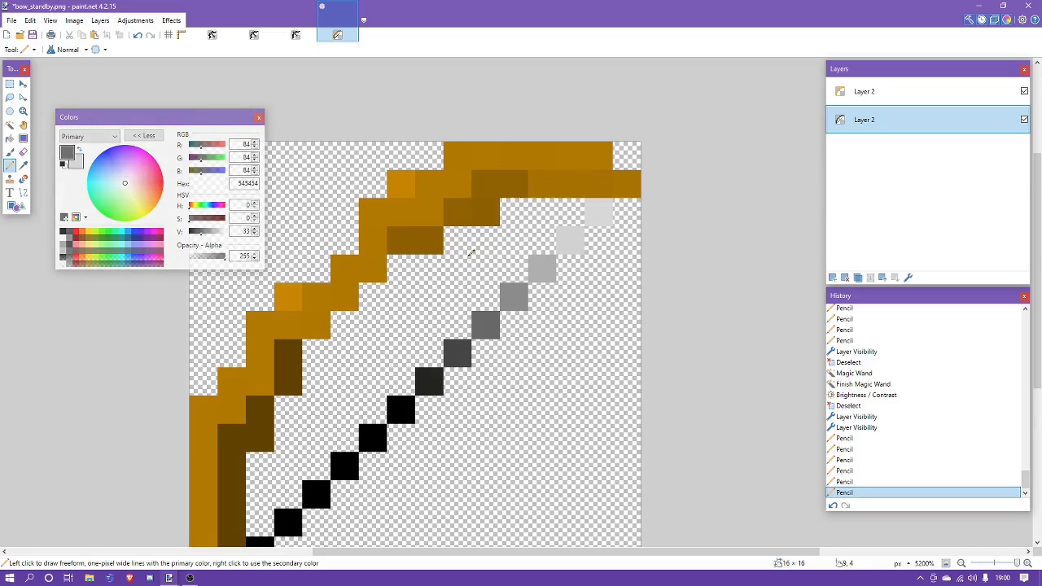
Lighten the inner edge of the bow's lower limb with grey 545454 pixels, down to the tip
scroll(472, 252, "down", 2)
left_click_drag(233, 465, 238, 435)
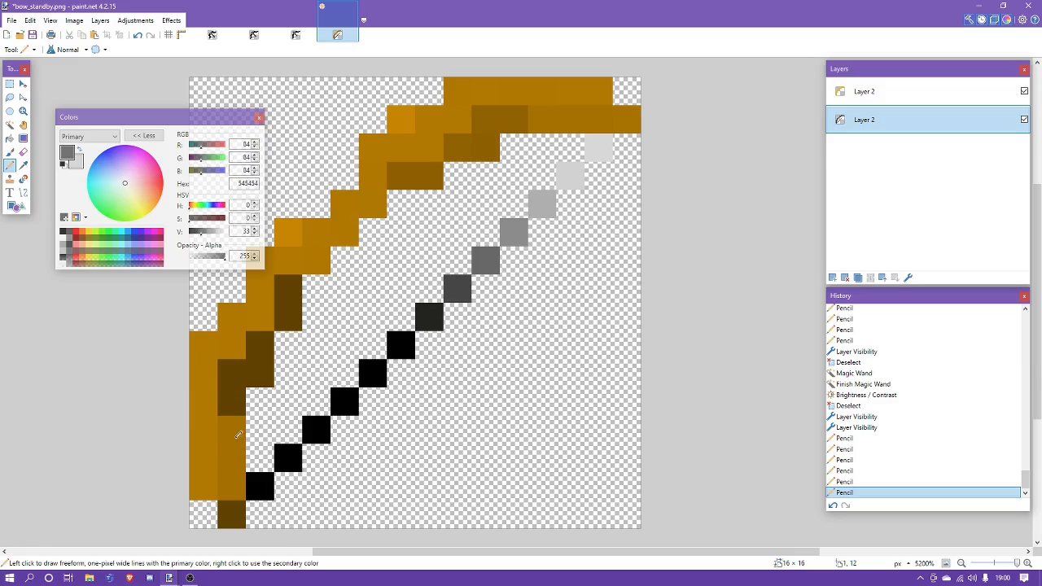
left_click_drag(239, 487, 235, 513)
Try lighter grey 636363 pixels on the inner edge of the lower bend, and undo them
left_click(204, 232)
left_click_drag(204, 235, 206, 235)
mouse_move(233, 402)
left_mouse_down()
mouse_move(204, 235)
mouse_move(252, 359)
left_mouse_up()
key("ctrl+z")
left_click(204, 233)
left_click(255, 355)
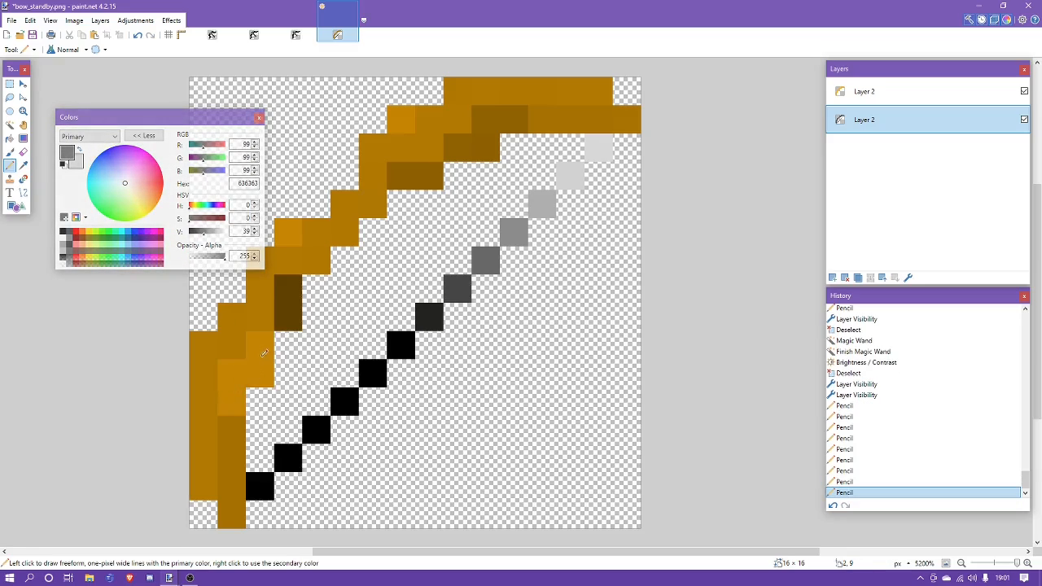
left_click_drag(287, 323, 289, 287)
key("ctrl+z")
key("ctrl+z")
key("ctrl+z")
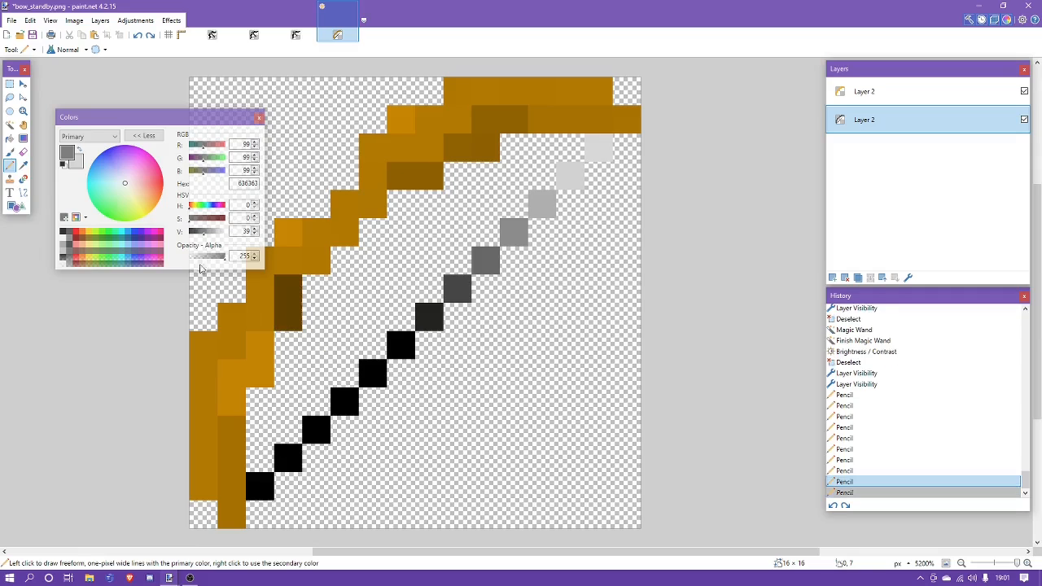
Test further grey shades, including 5B5B5B, along the lower bend's inner edge, and undo each stroke
left_click(201, 234)
mouse_move(232, 408)
left_mouse_down()
mouse_move(256, 372)
mouse_move(256, 340)
left_mouse_up()
key("ctrl+z")
key("ctrl+z")
left_click(199, 232)
left_click_drag(235, 386, 249, 349)
key("ctrl+z")
left_click_drag(198, 234, 203, 234)
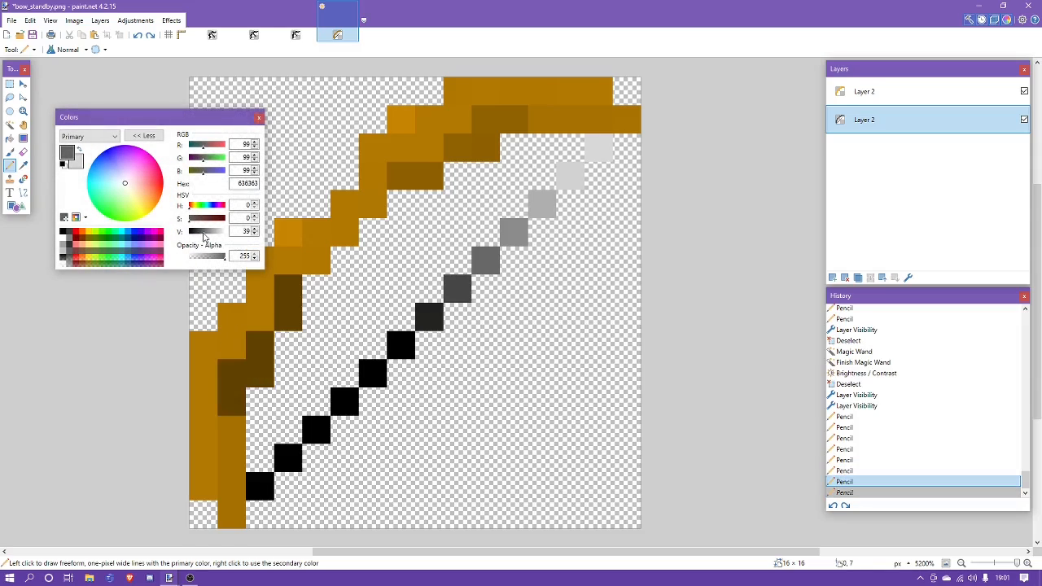
left_click_drag(234, 383, 258, 339)
key("ctrl+z")
left_click(201, 232)
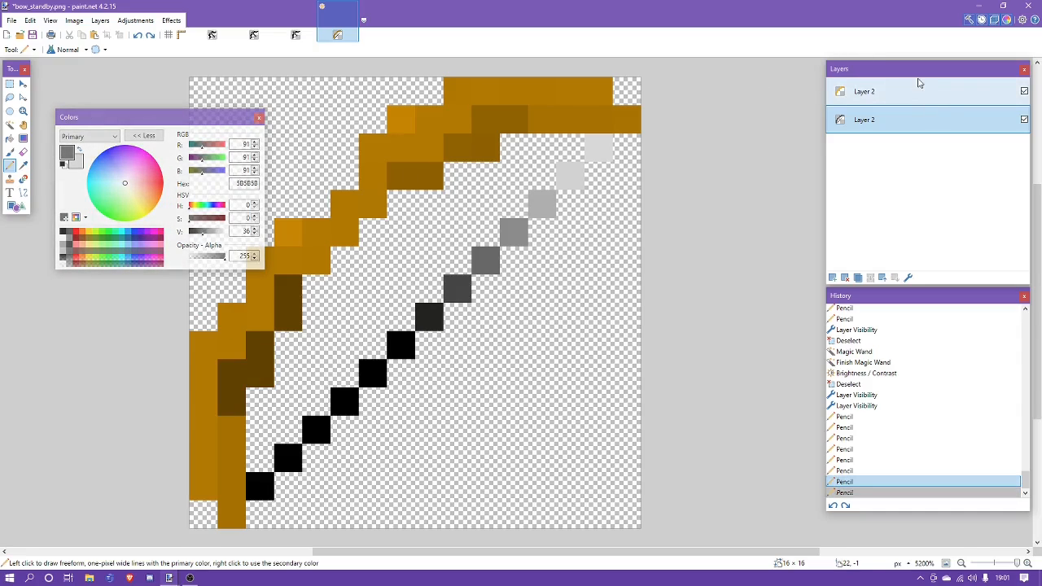
left_click_drag(230, 386, 258, 360)
key("ctrl+z")
Shade the inner edge around the lower bend in grey 494949
left_click_drag(201, 232, 199, 232)
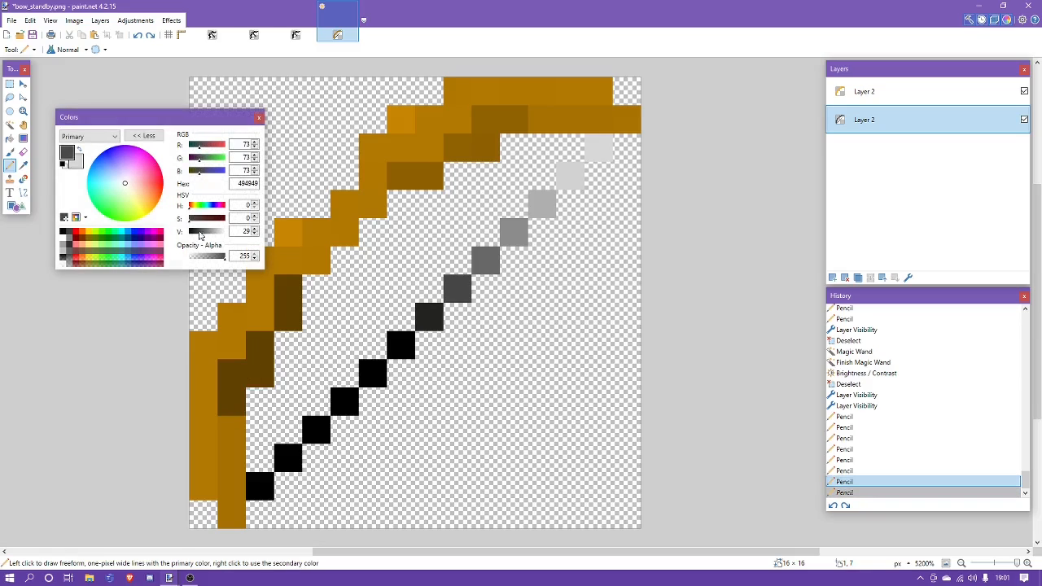
mouse_move(234, 399)
left_mouse_down()
mouse_move(289, 316)
mouse_move(286, 287)
left_mouse_up()
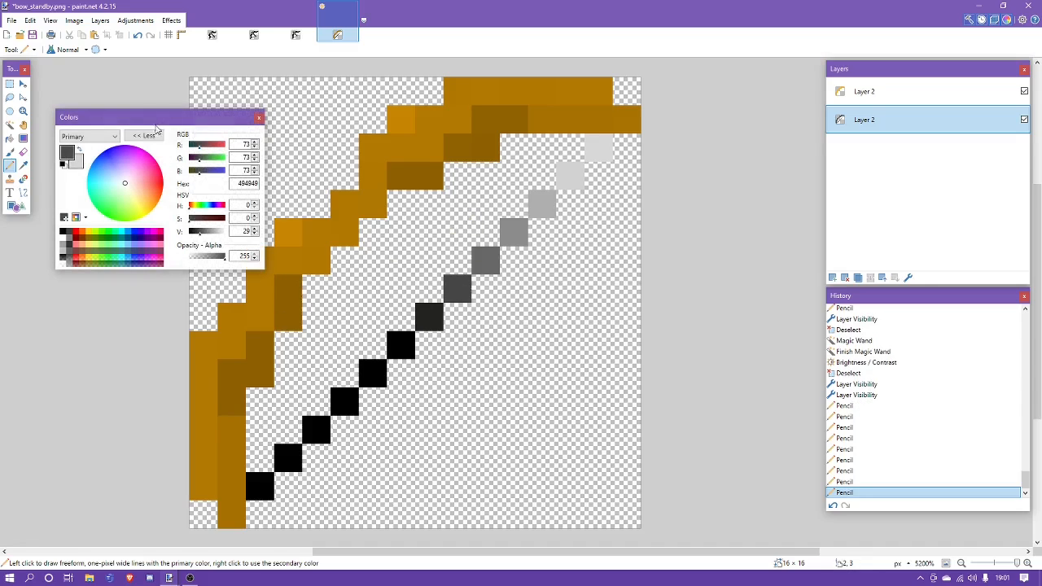
left_click_drag(181, 123, 770, 155)
scroll(441, 308, "down", 2)
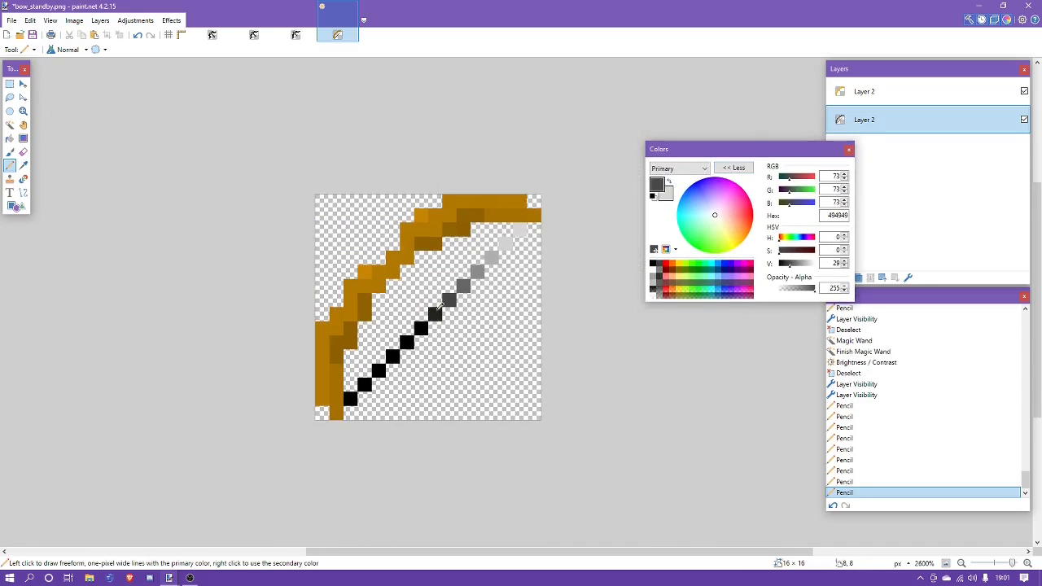
On the orange overlay layer, paint the grip pixels in the middle of the bow cyan 00FFFF
scroll(344, 222, "up", 3)
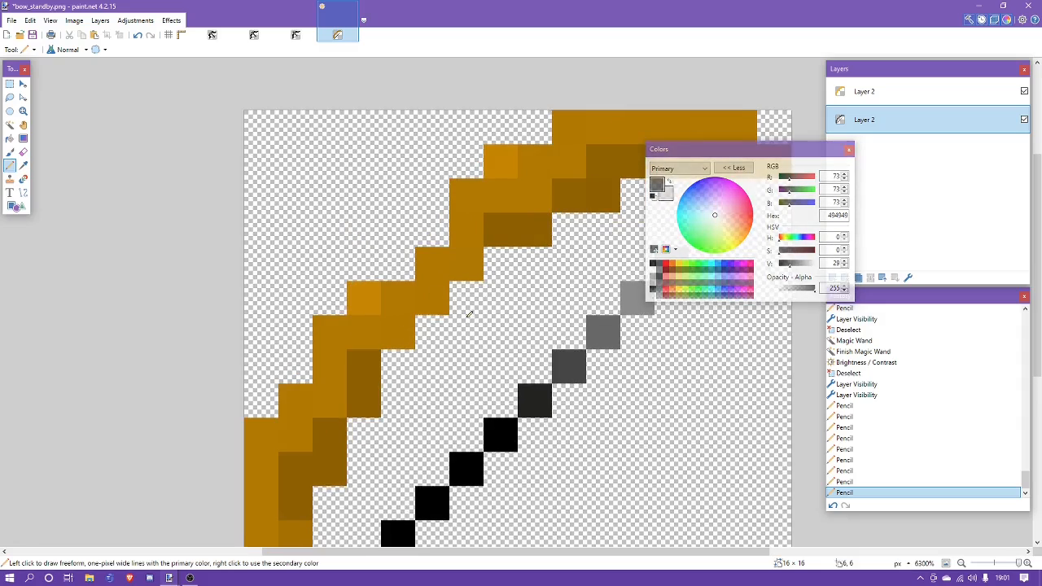
left_click(696, 212)
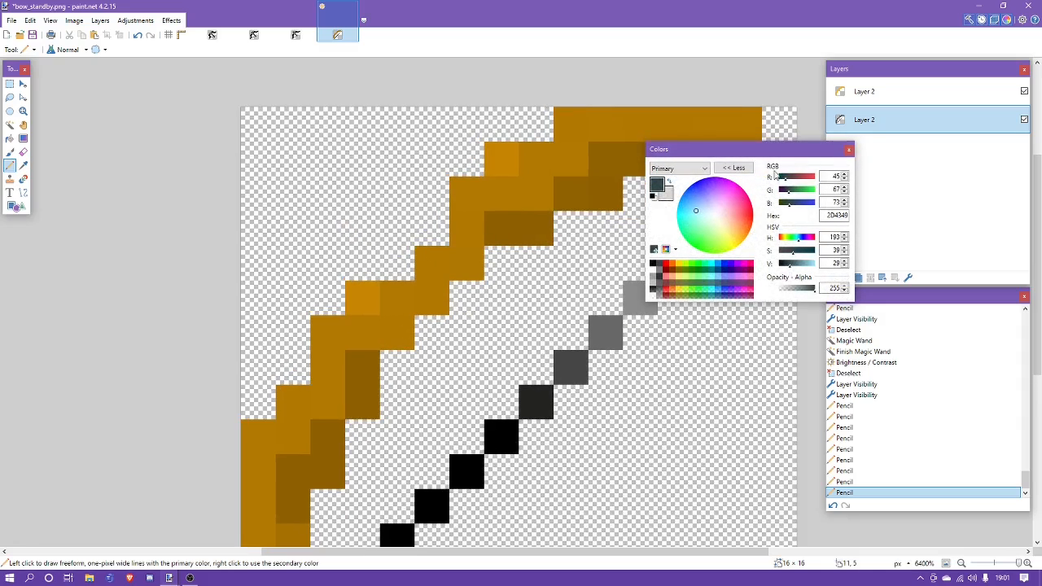
left_click(863, 91)
left_click_drag(693, 214, 712, 217)
left_click(714, 265)
mouse_move(469, 262)
left_mouse_down()
mouse_move(439, 270)
mouse_move(425, 291)
left_mouse_up()
left_click(396, 297)
left_click(467, 228)
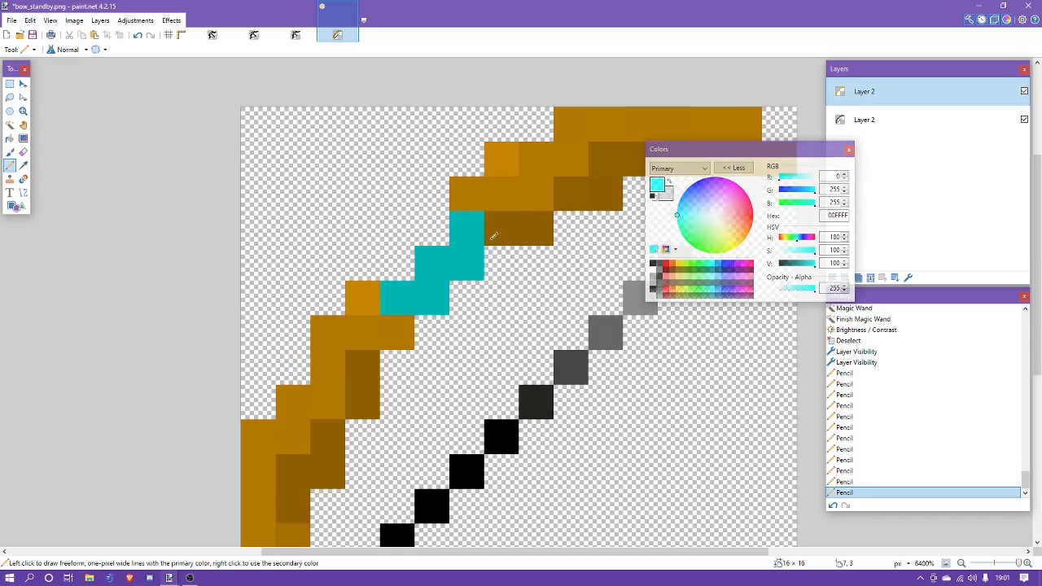
Shade the cyan grip with 008E8E on its two end pixels and 00C4C4 along its inner edge
left_click_drag(812, 263, 802, 265)
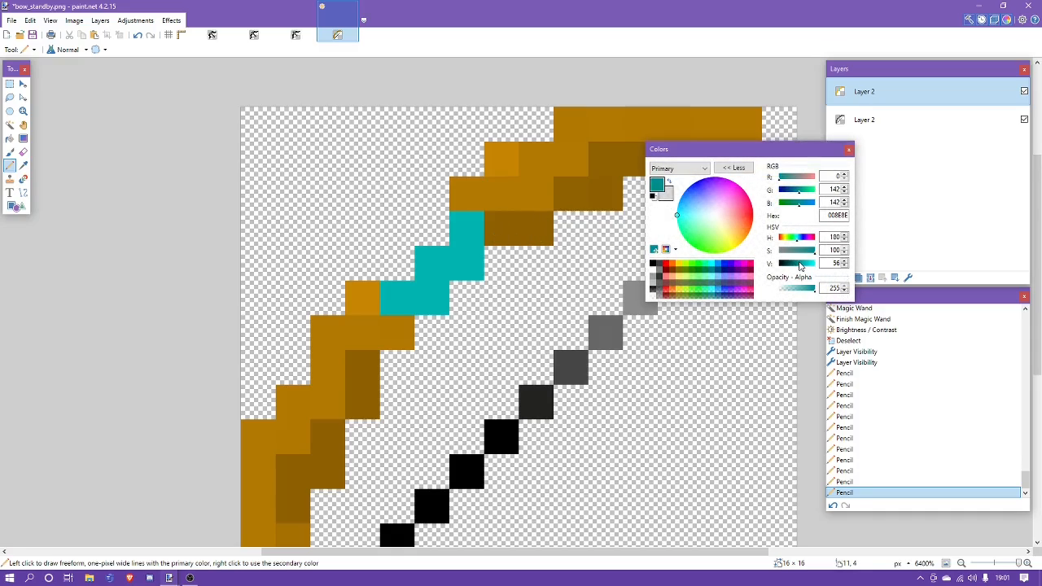
left_click(467, 228)
left_click(396, 297)
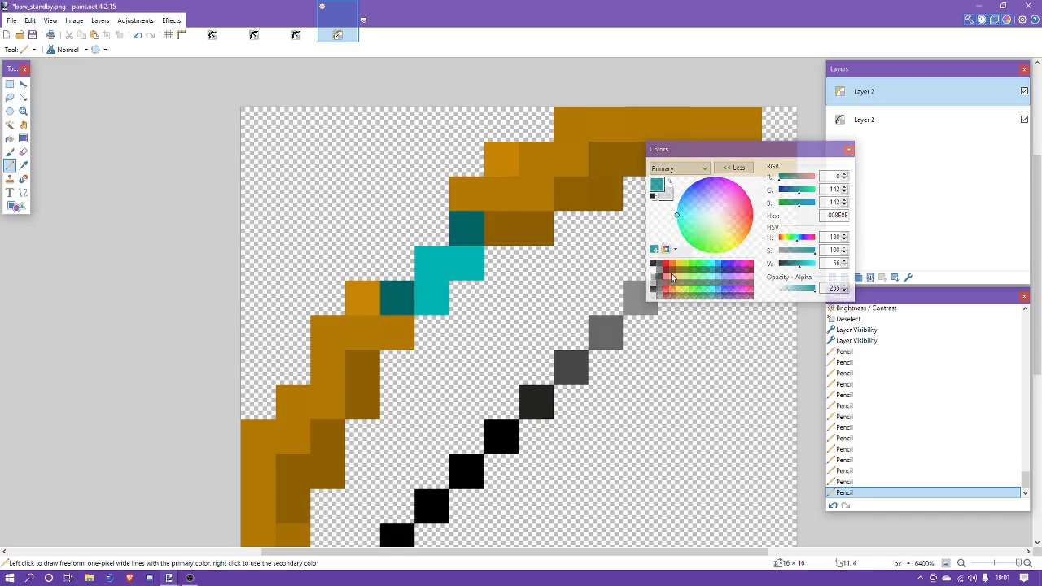
left_click_drag(798, 268, 808, 266)
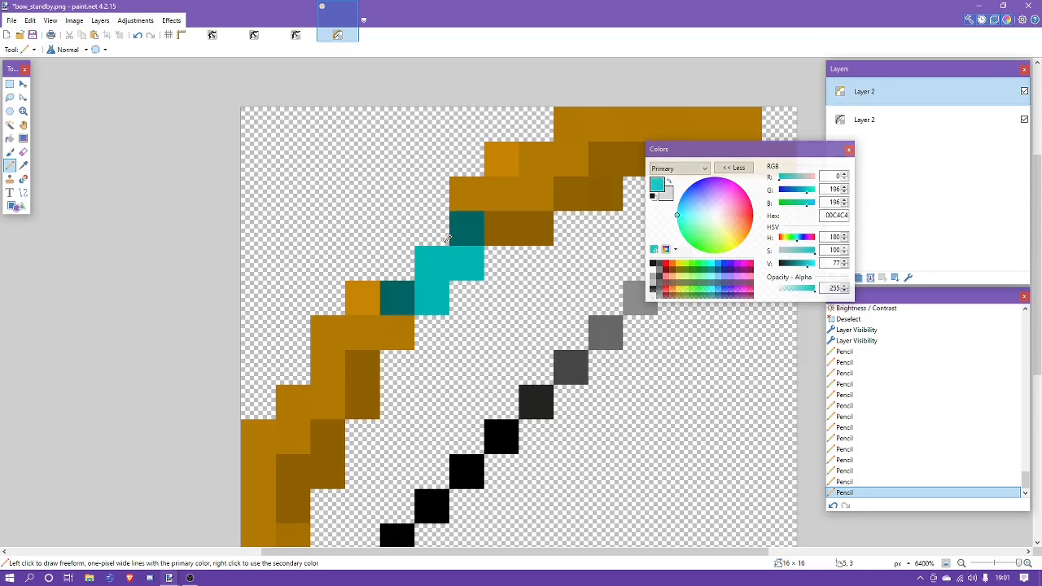
left_click(466, 263)
left_click(431, 298)
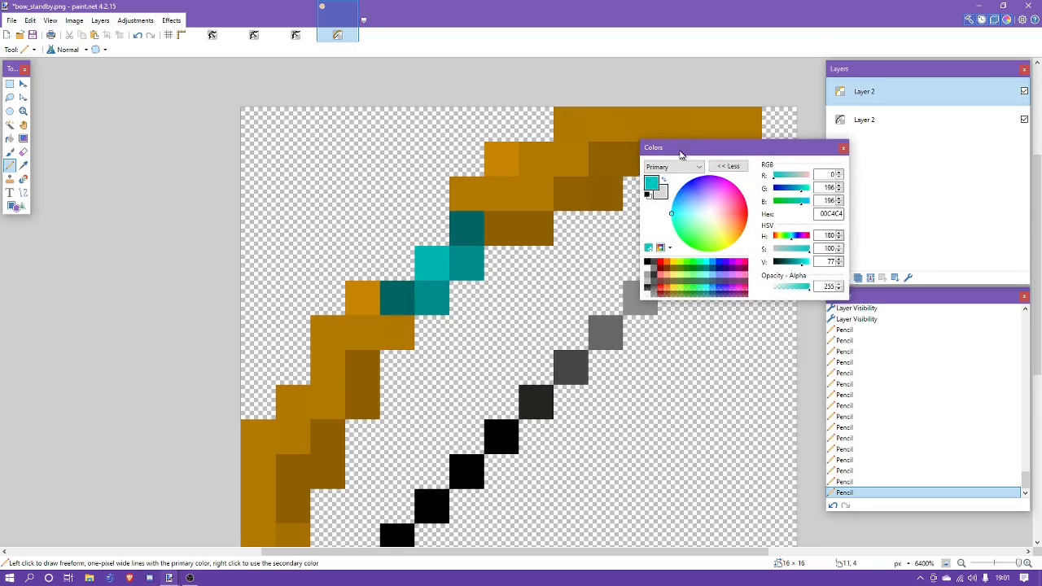
Compare the coloured bow_standby texture with the other bow_pulling images, finishing on bow_pulling_2
left_click_drag(696, 150, 185, 144)
scroll(606, 283, "down", 3)
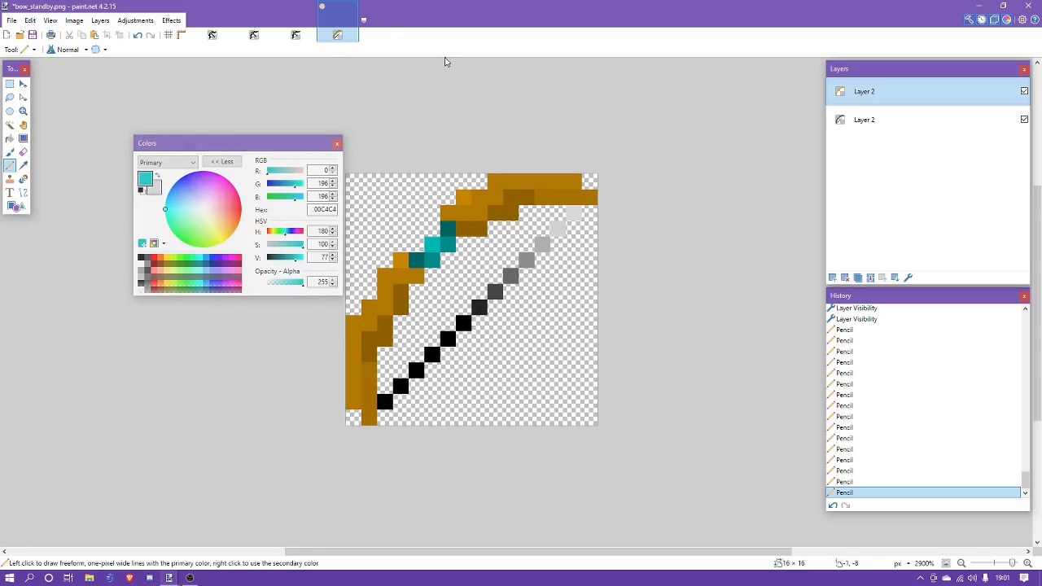
left_click_drag(233, 144, 163, 147)
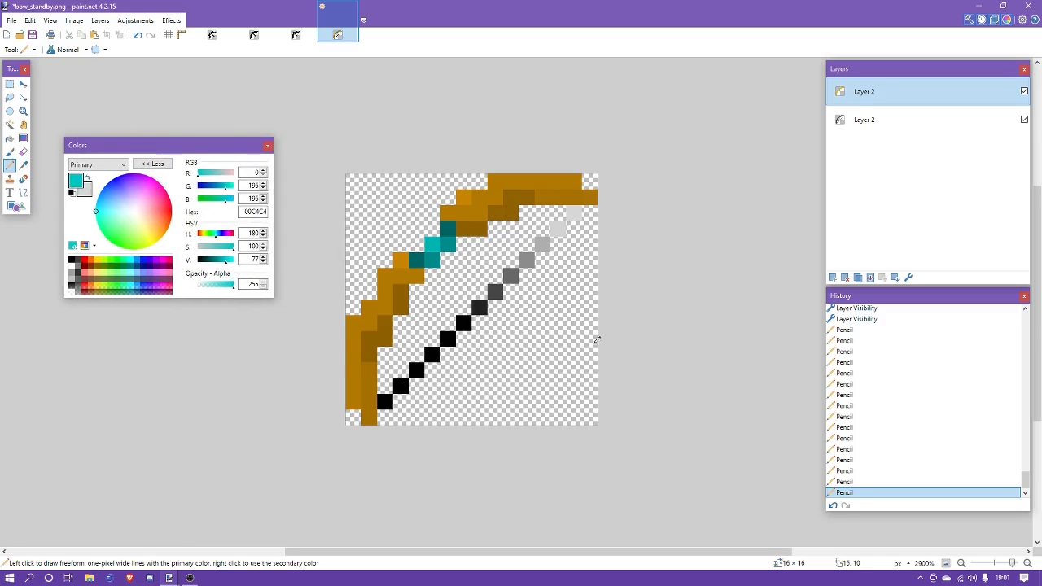
left_click(295, 34)
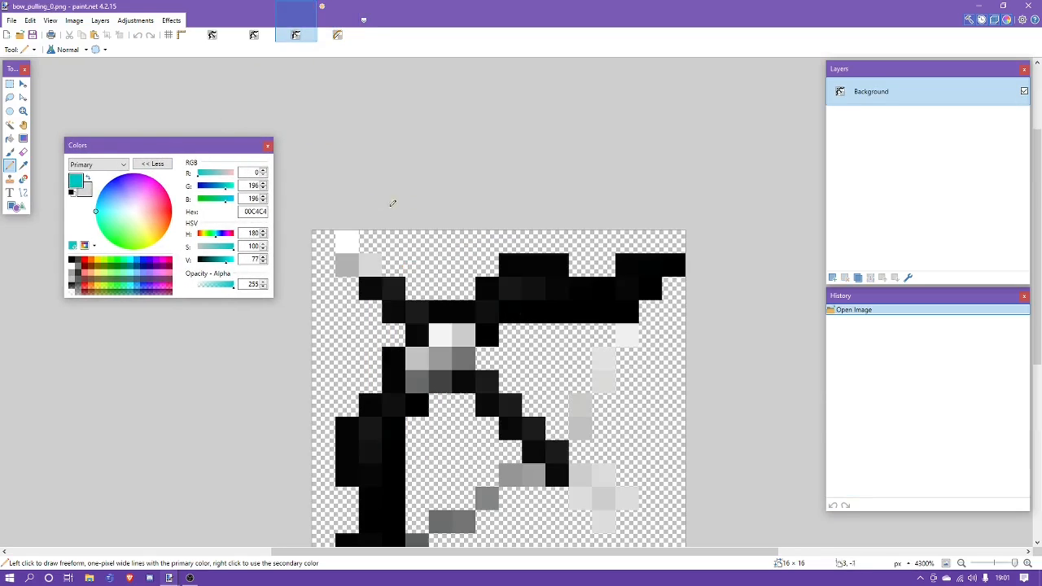
left_click(254, 34)
left_click(211, 34)
left_click(254, 34)
left_click(296, 34)
left_click(325, 34)
left_click(296, 34)
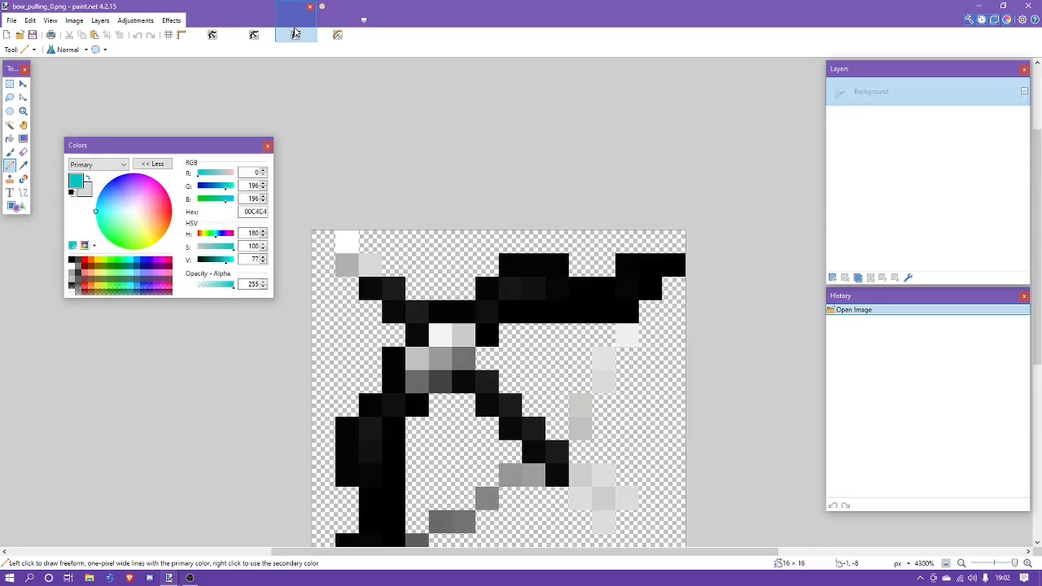
left_click(337, 34)
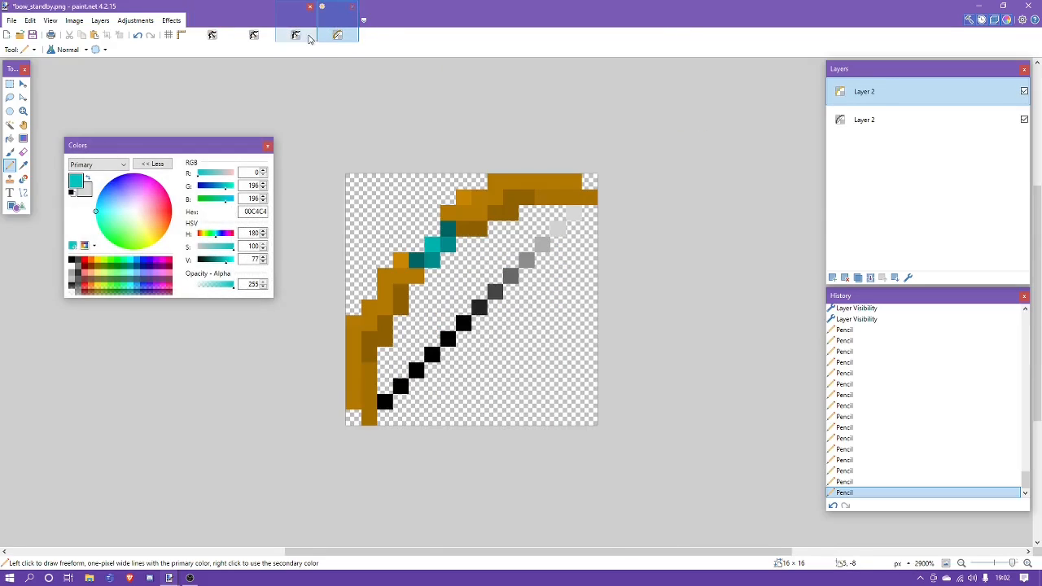
left_click(295, 34)
left_click(254, 34)
left_click(213, 35)
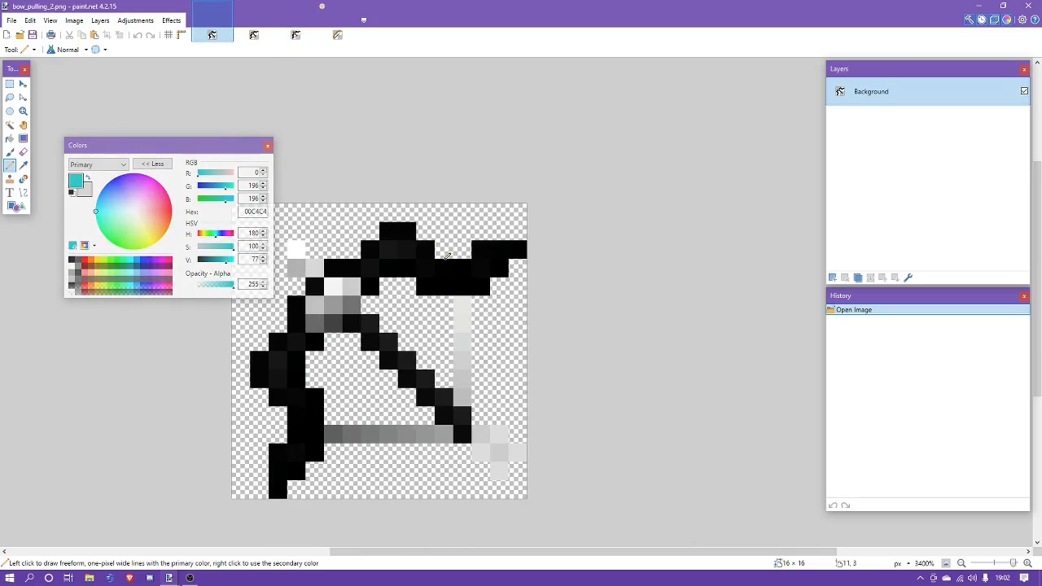
scroll(456, 383, "up", 2)
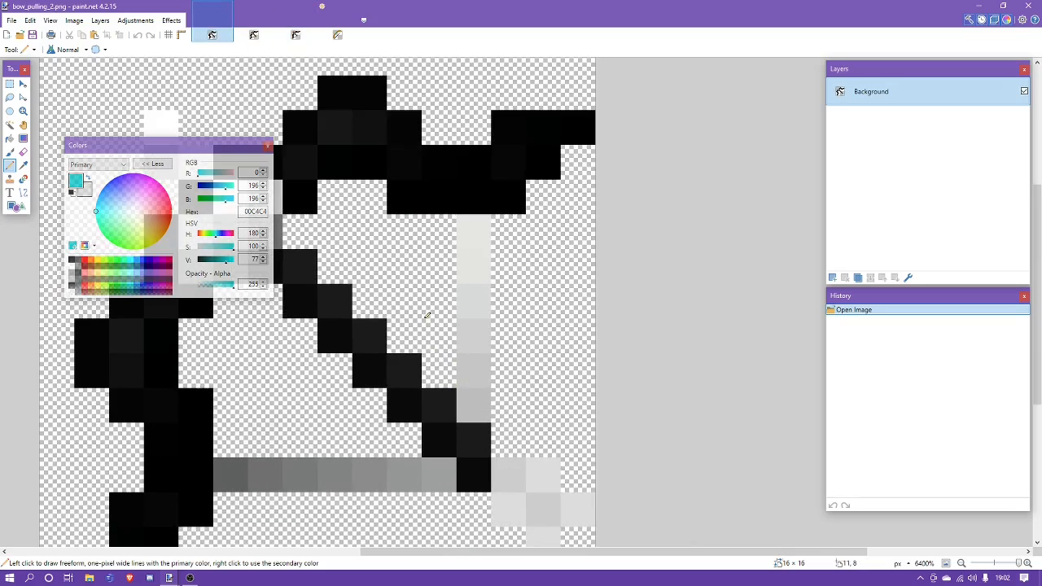
left_click(337, 35)
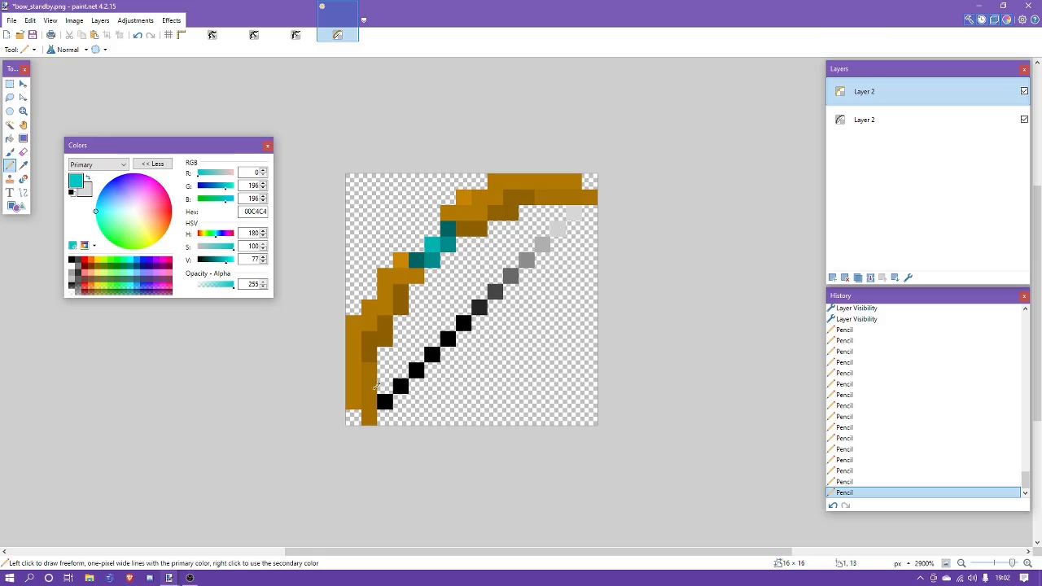
left_click(212, 35)
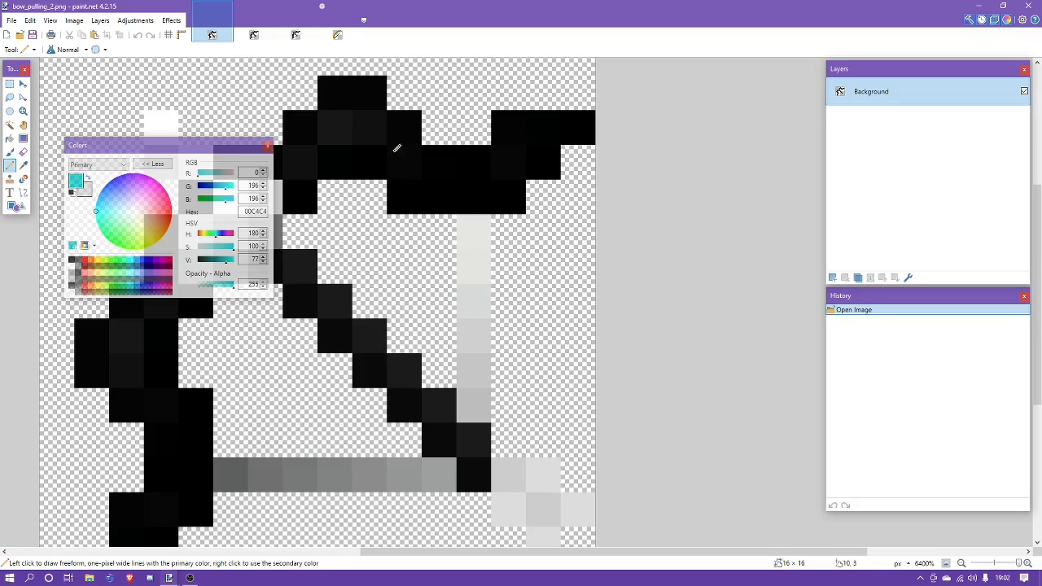
Draw a freehand cyan 00C4C4 line along the bow's limbs in the bow_pulling_2 image
left_click_drag(209, 149, 787, 184)
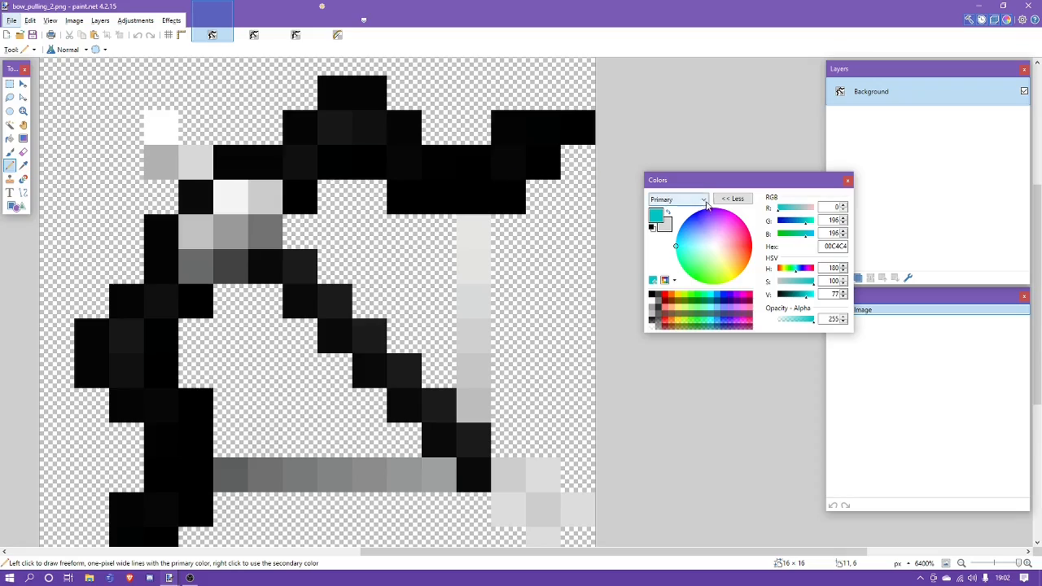
mouse_move(542, 128)
left_mouse_down()
mouse_move(447, 157)
mouse_move(356, 118)
mouse_move(212, 147)
mouse_move(159, 277)
mouse_move(192, 539)
left_mouse_up()
scroll(184, 521, "down", 2)
scroll(371, 236, "up", 3)
scroll(400, 315, "down", 3)
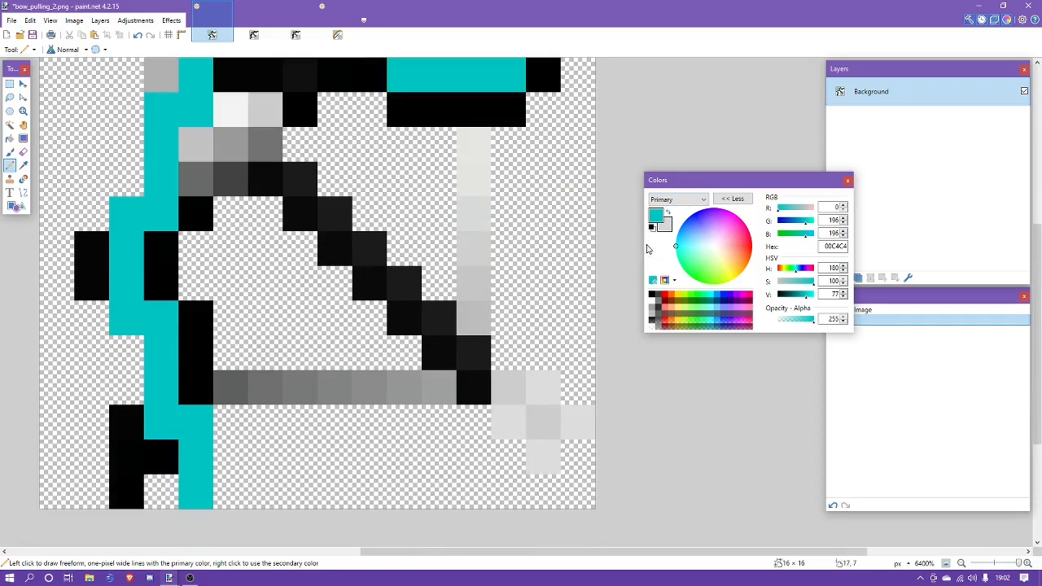
Draw over the bowstring in bow_pulling_2 with red FF0000 along its horizontal and vertical parts
left_click(665, 297)
mouse_move(204, 387)
left_mouse_down()
mouse_move(367, 384)
mouse_move(474, 334)
mouse_move(474, 167)
left_mouse_up()
left_click(480, 138)
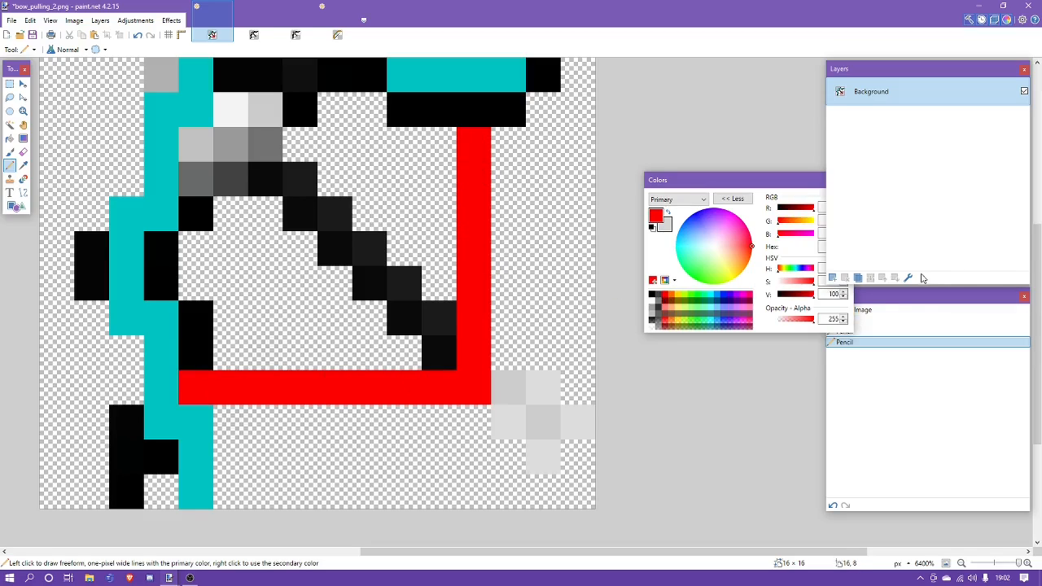
Set the Background layer of bow_pulling_2 to Overlay blend mode with an opacity of 80
left_click(908, 278)
left_click(469, 292)
left_click(472, 373)
left_click(480, 320)
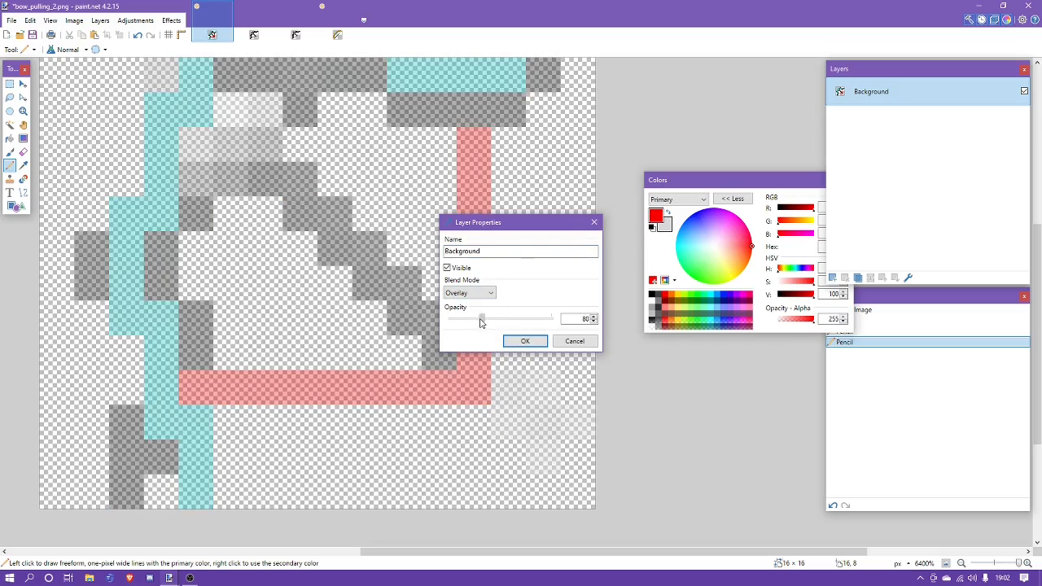
left_click(525, 341)
scroll(335, 436, "up", 3)
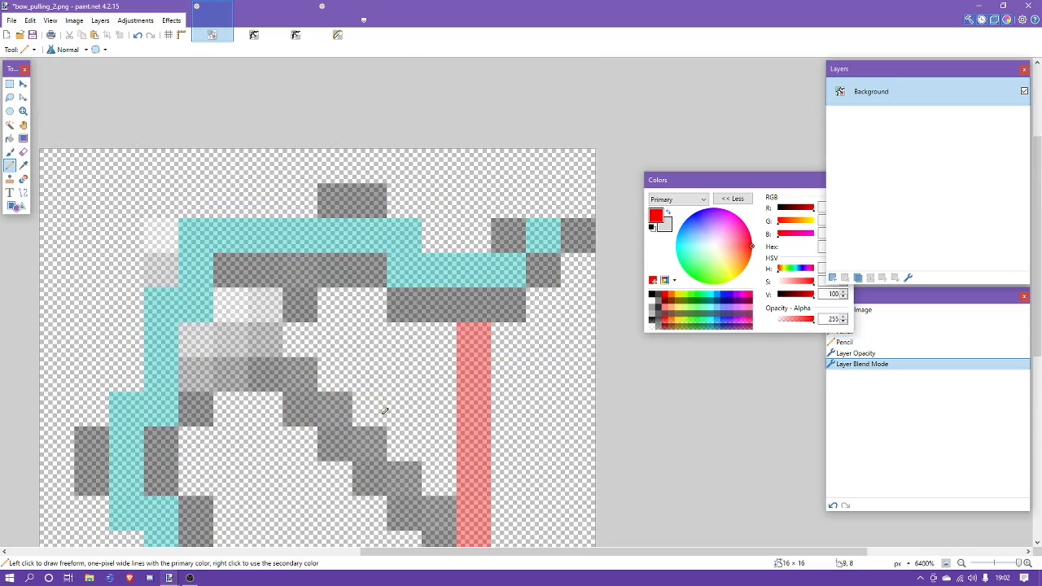
Return to the bow_standby image and examine its cyan grip and orange limbs up close
left_click(338, 35)
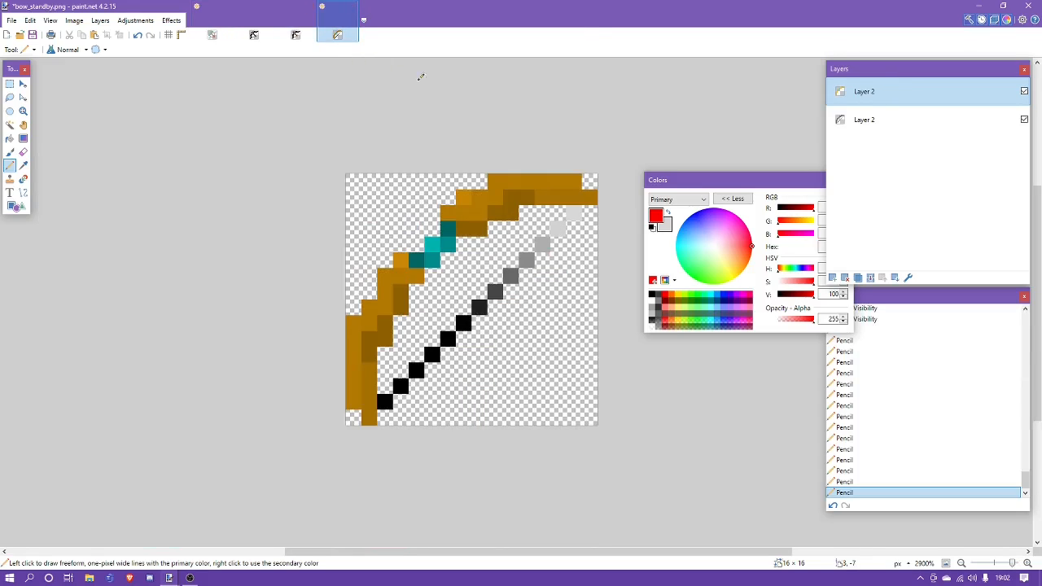
left_click_drag(736, 184, 146, 371)
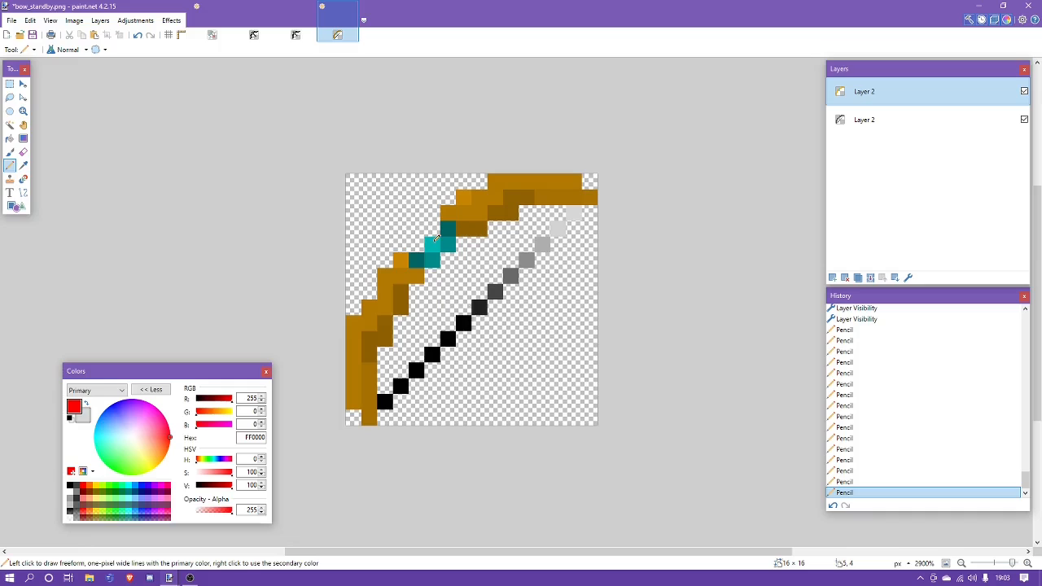
scroll(436, 237, "up", 3)
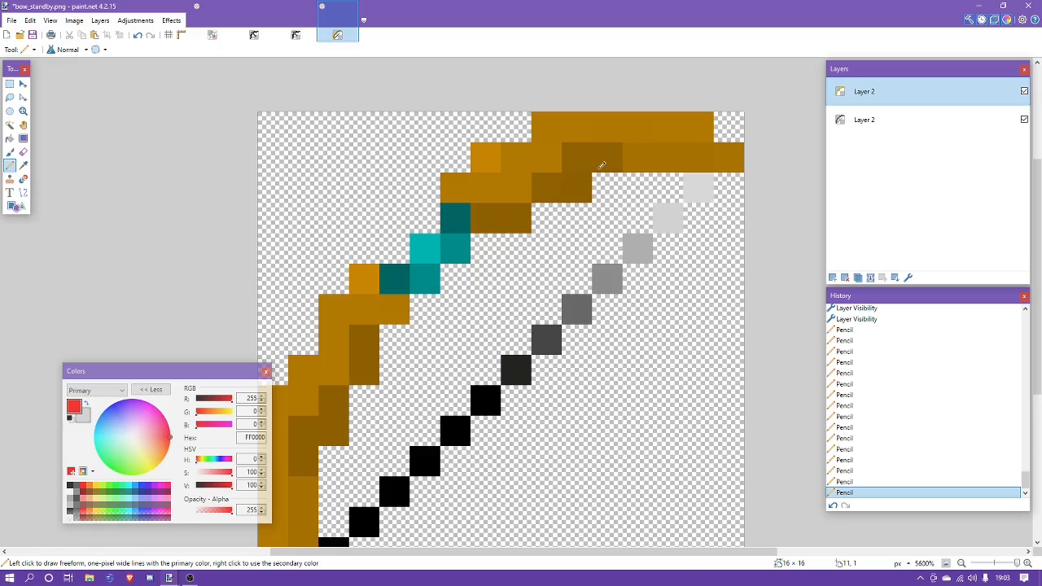
Try pasting a 6 × 3 pixel selection and moving it to the canvas's empty upper-left area, and erase it
left_click(9, 85)
left_click_drag(501, 294, 684, 385)
key("ctrl+v")
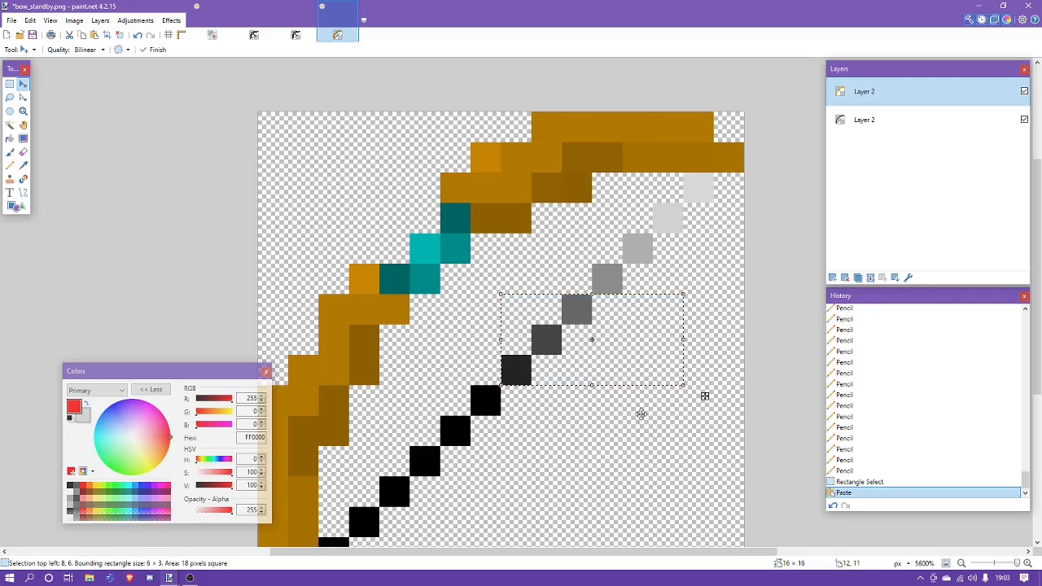
left_click_drag(570, 330, 326, 177)
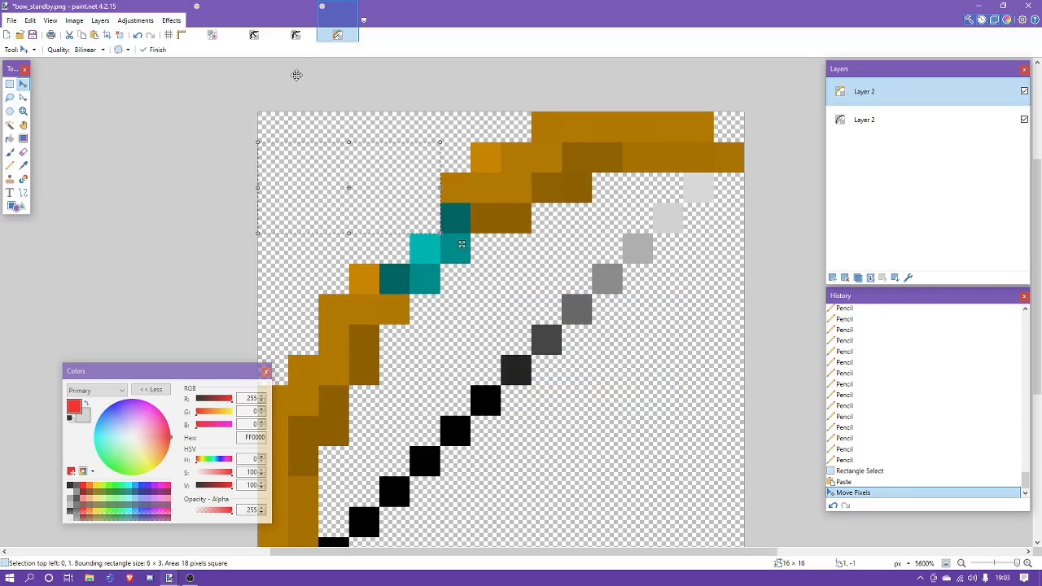
key("Delete")
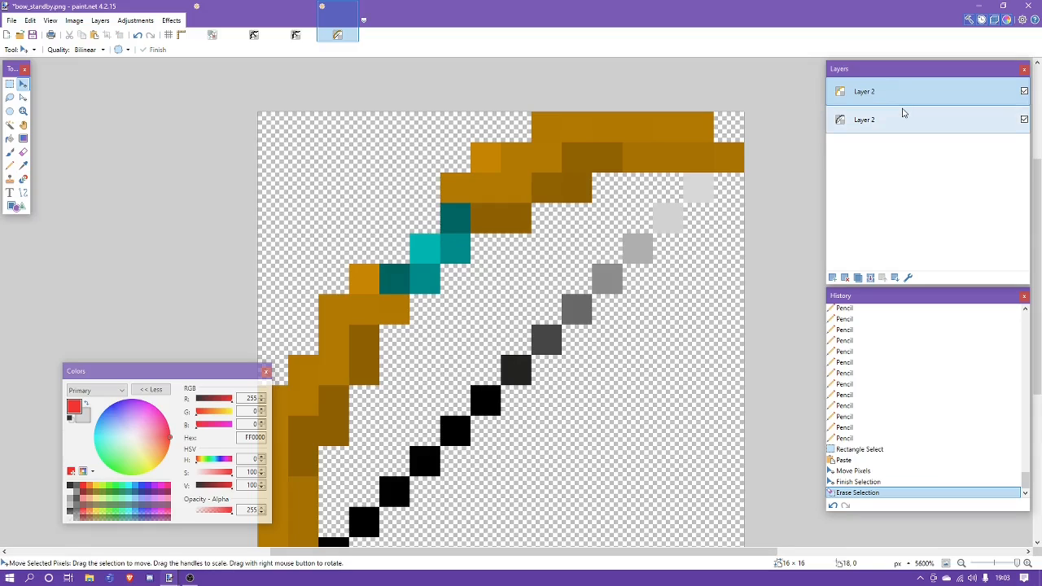
Save the bow image as bow_standby.png in PNG format in the textures items folder, replacing the existing file and flattening its layers
left_click_drag(185, 368, 136, 368)
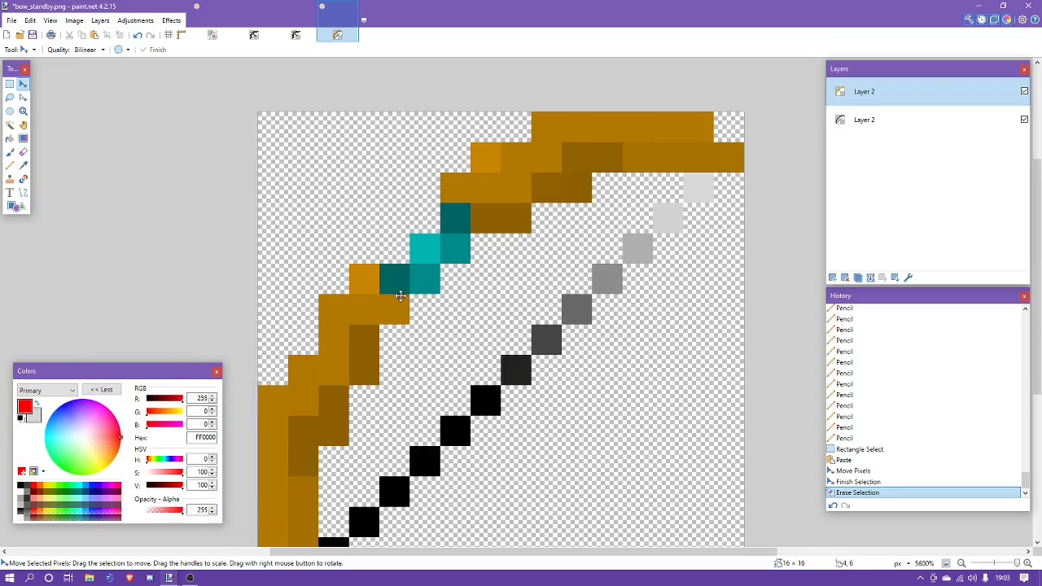
scroll(401, 296, "down", 3)
left_click(11, 21)
left_click(11, 21)
left_click(12, 20)
left_click(38, 103)
left_click(249, 348)
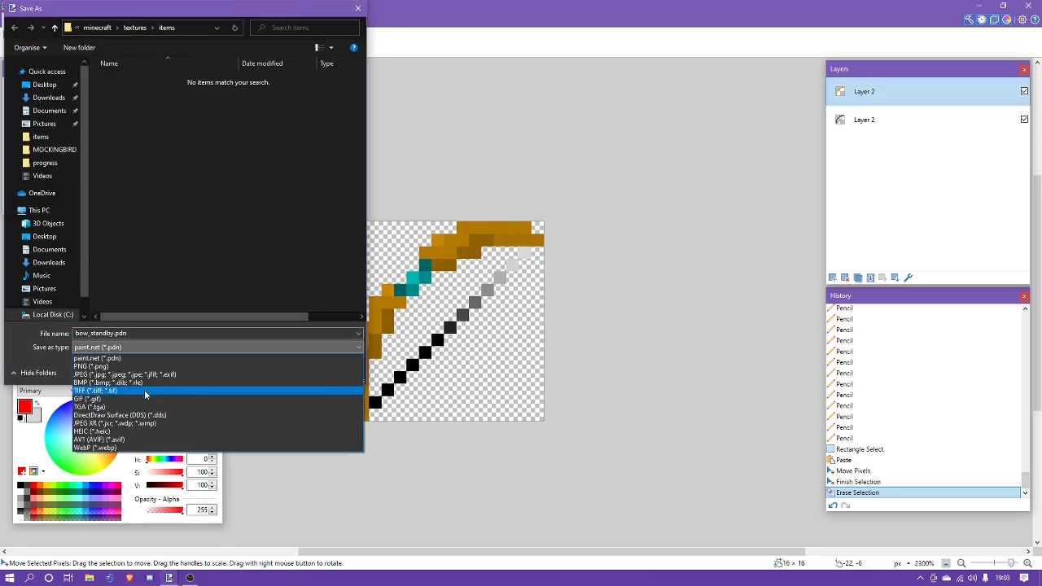
left_click(148, 366)
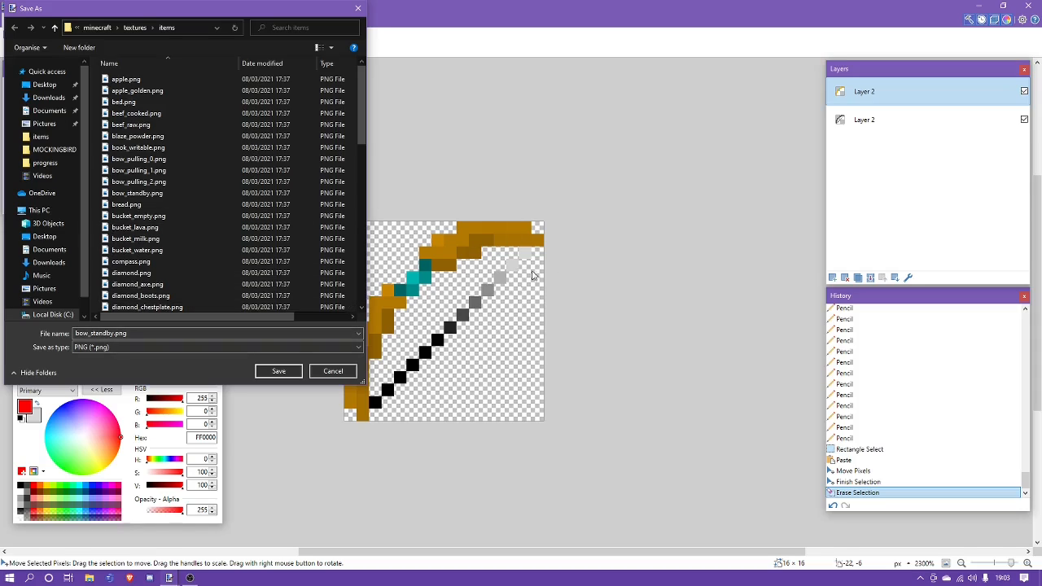
left_click(278, 372)
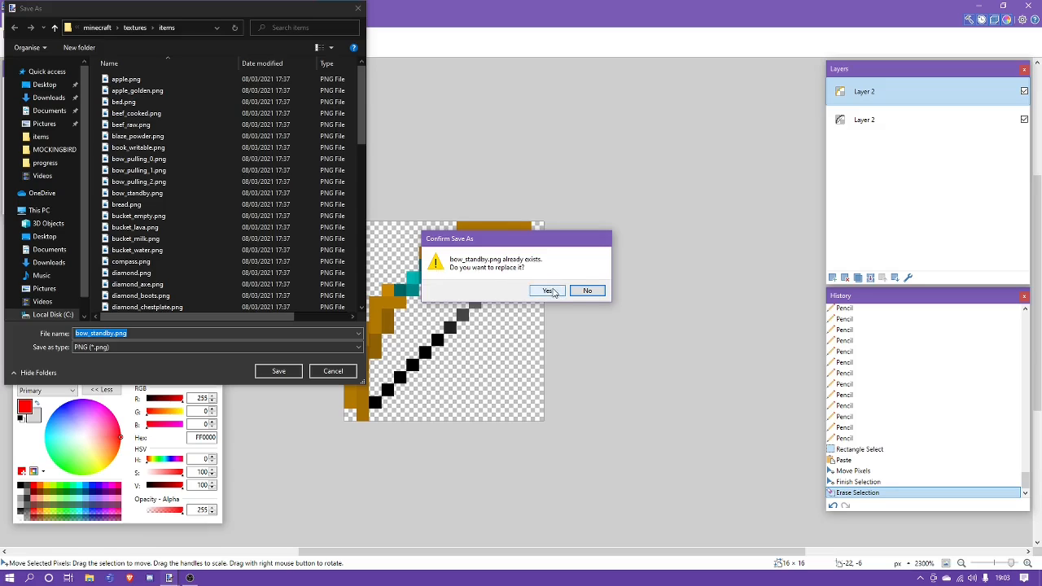
left_click(547, 292)
left_click(604, 376)
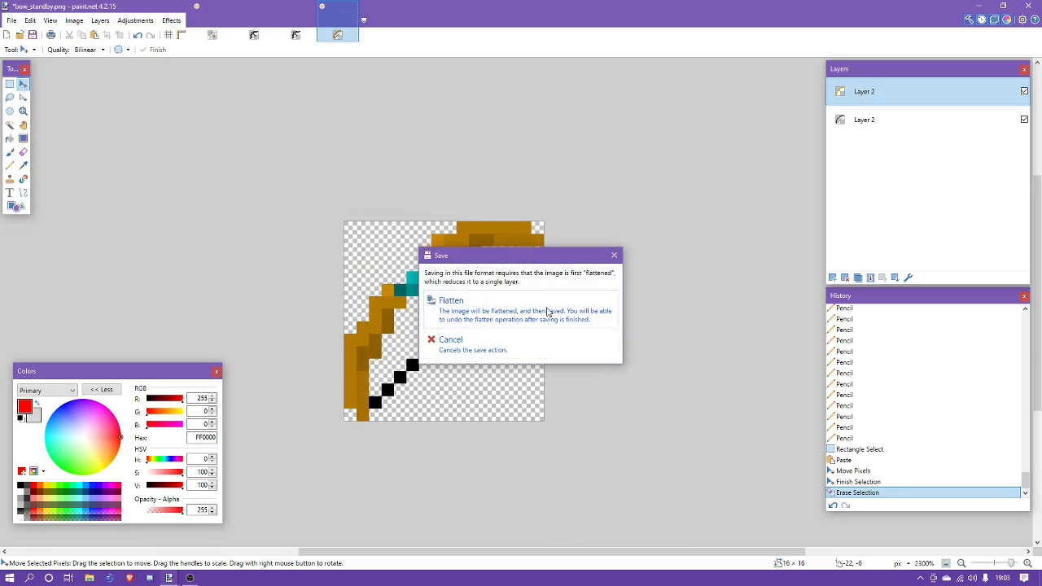
left_click(546, 311)
left_click_drag(944, 4, 799, 27)
double_click(799, 28)
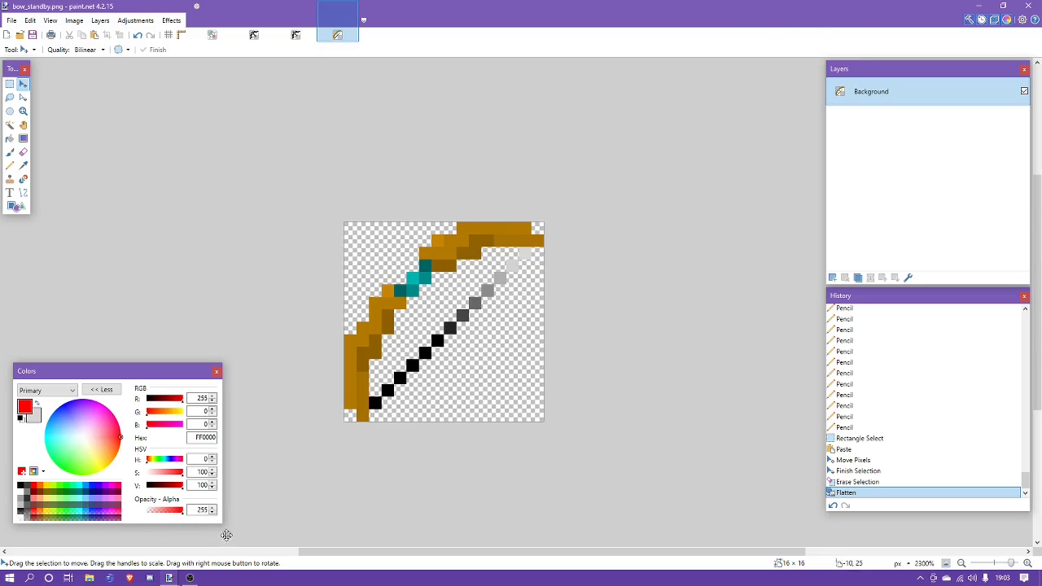
left_click(190, 577)
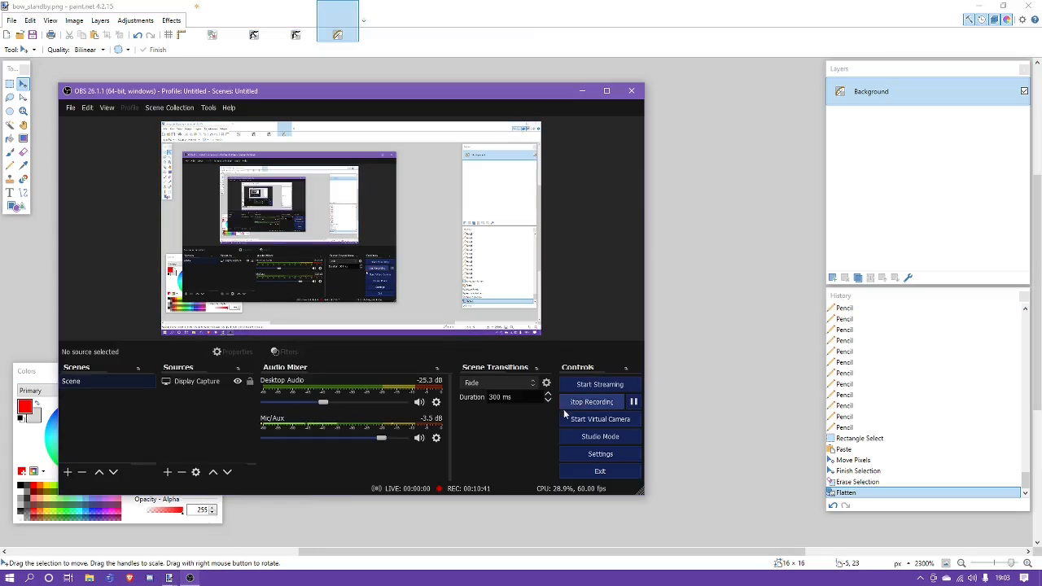